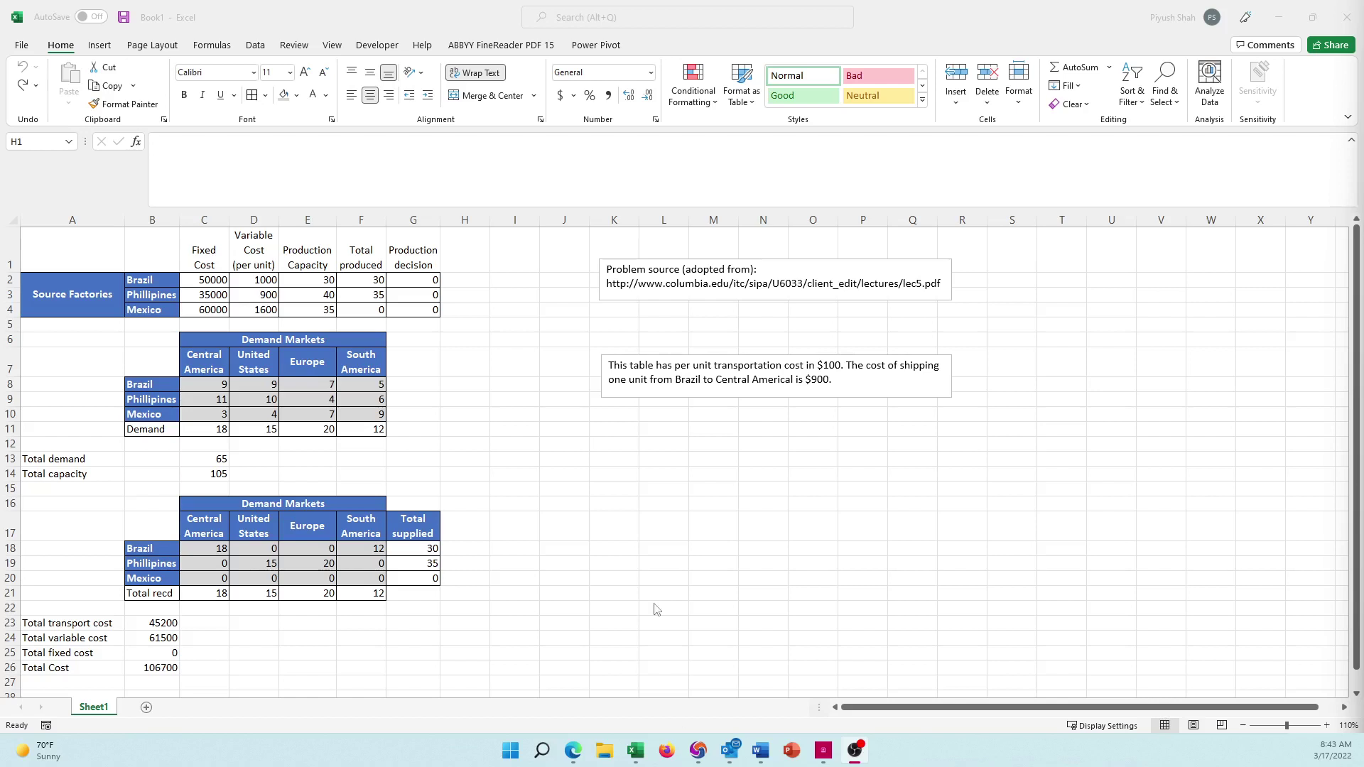
Enter the heading 'Arifical number' in H1, next to Production decision
left_click(465, 259)
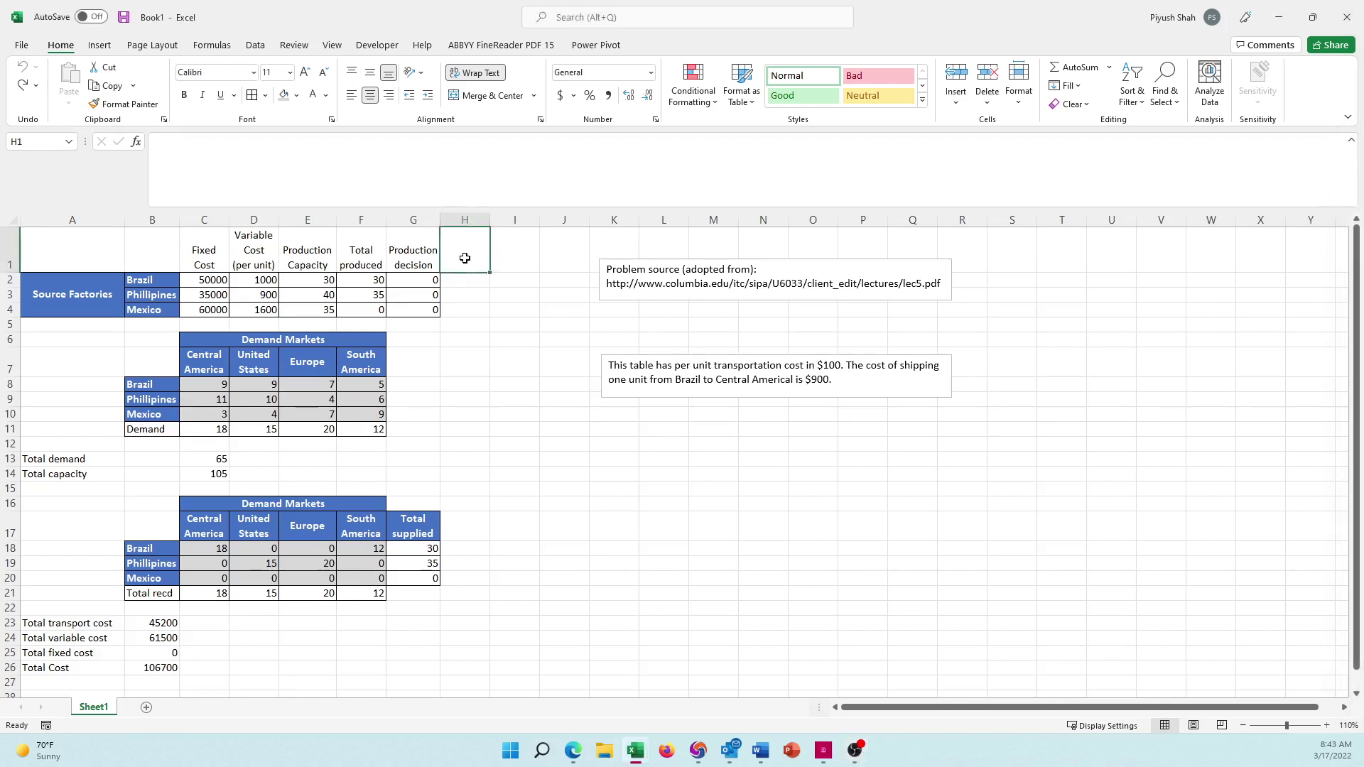
type("Ar")
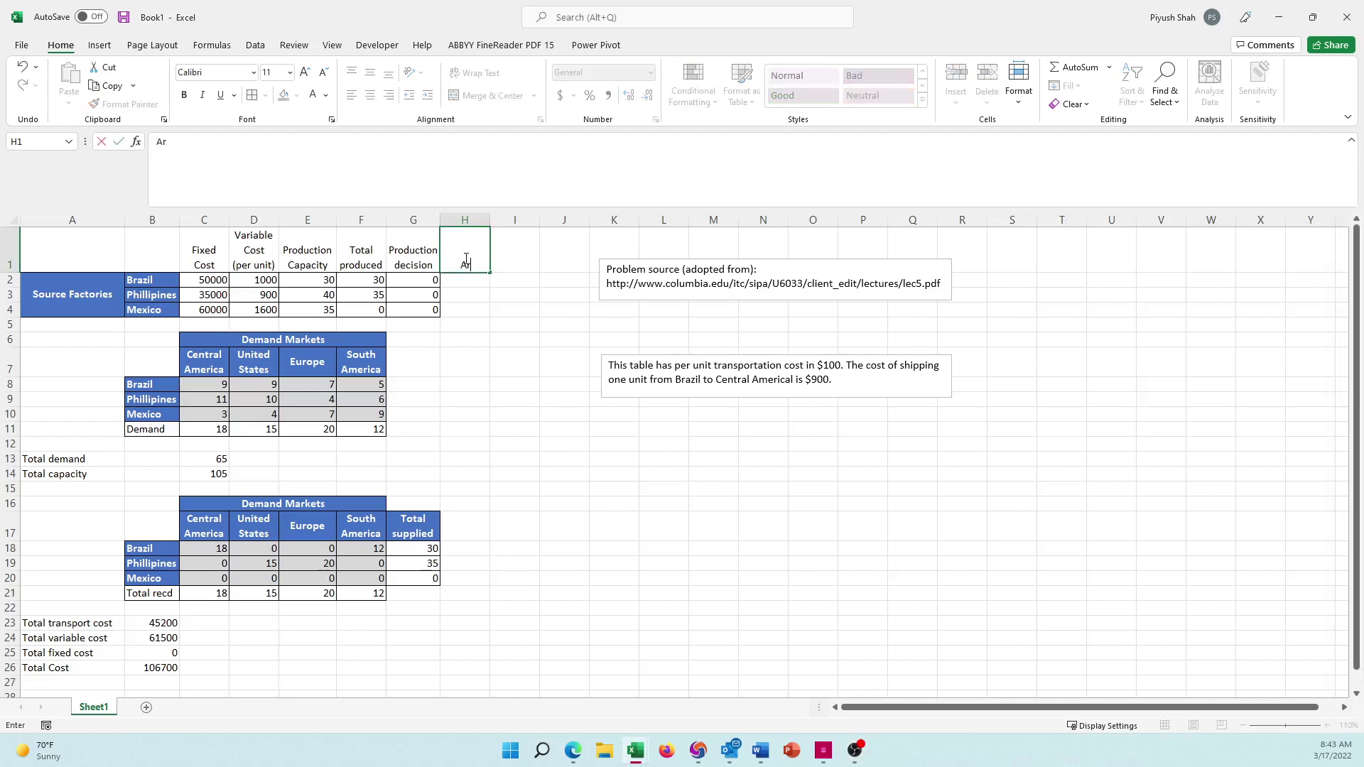
type("ifical ")
type("v")
type("a")
key("BackSpace")
key("BackSpace")
type("numb")
type("er")
key("Return")
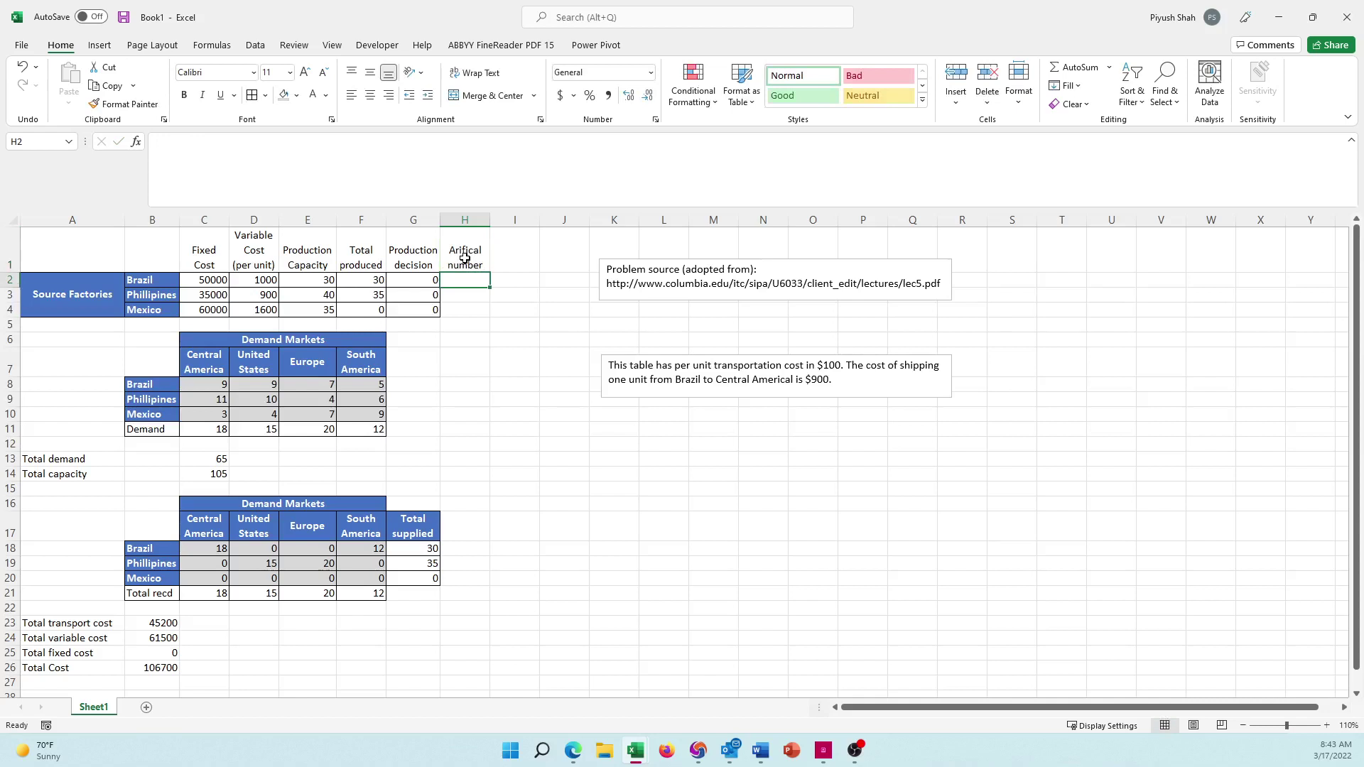
type("=")
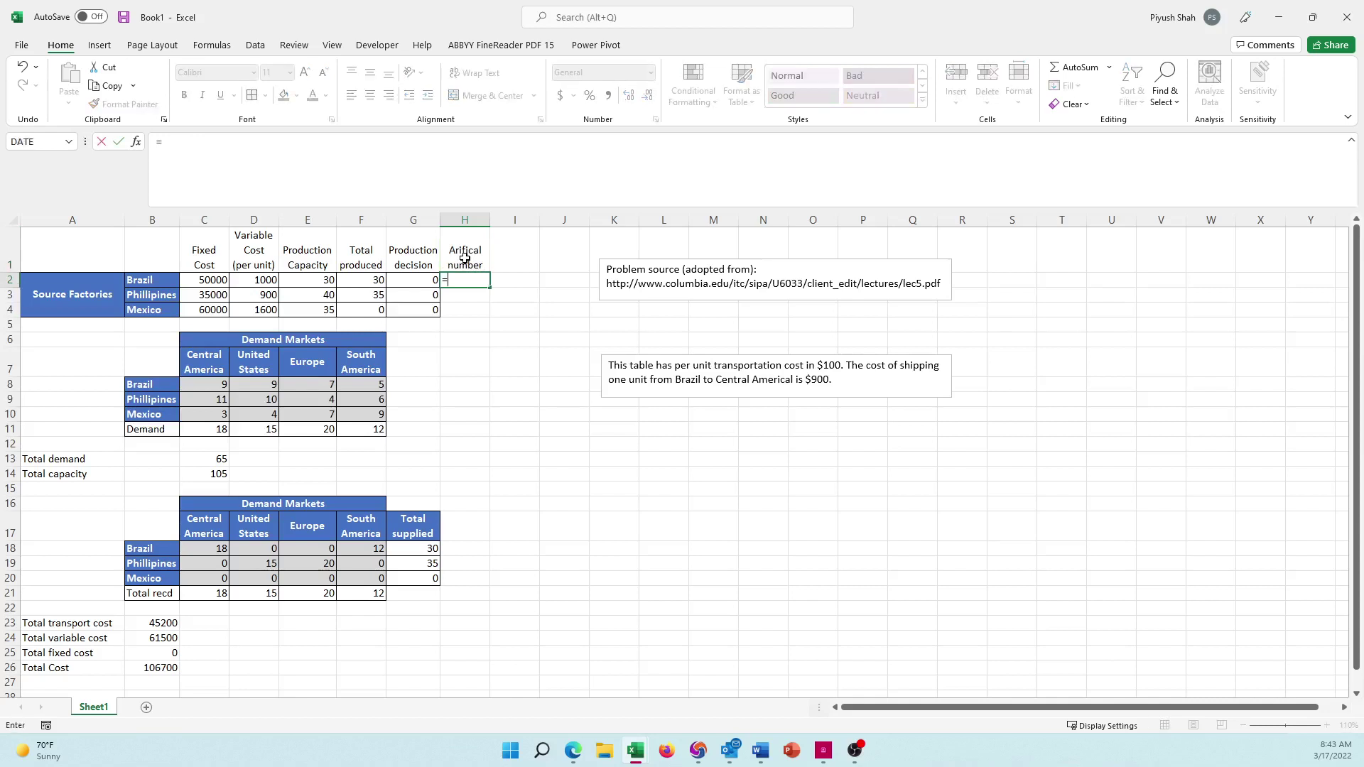
Enter =G2*1000 in H2 for Brazil and paste it into the rows below
key("Left")
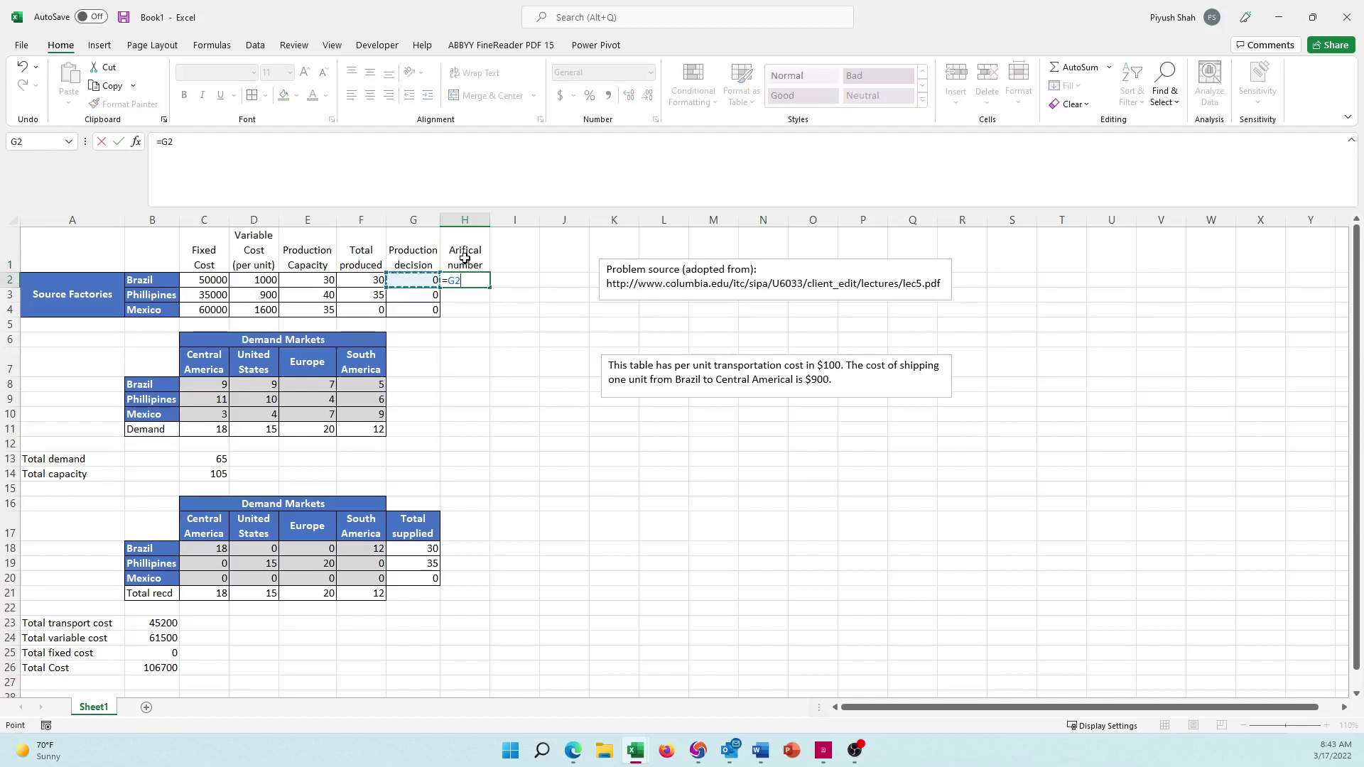
type("*10")
type("00")
key("ctrl+Return")
key("ctrl+c")
key("shift+Down")
key("shift+Down")
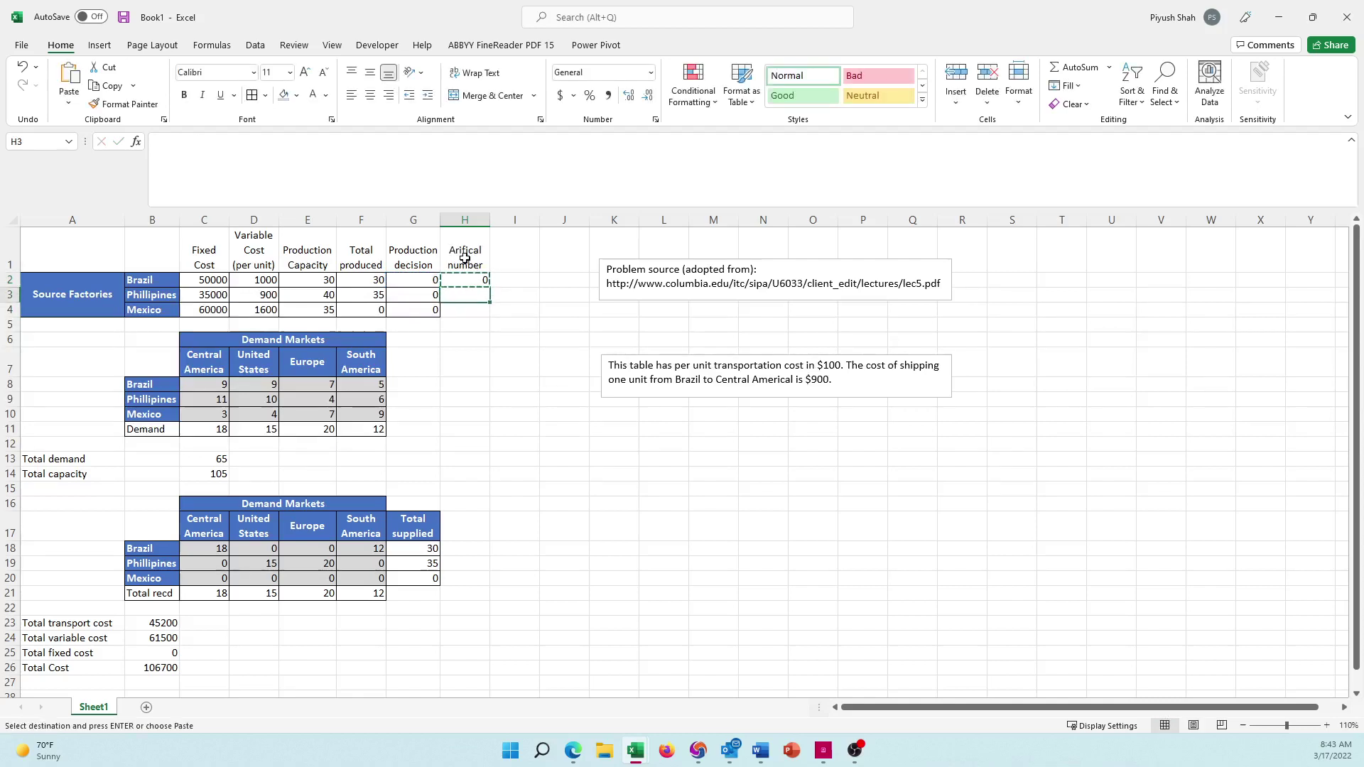
key("ctrl+v")
Clear H3:H4, re-paste the Brazil formula there, and select H2:H4 to check
left_click(465, 257)
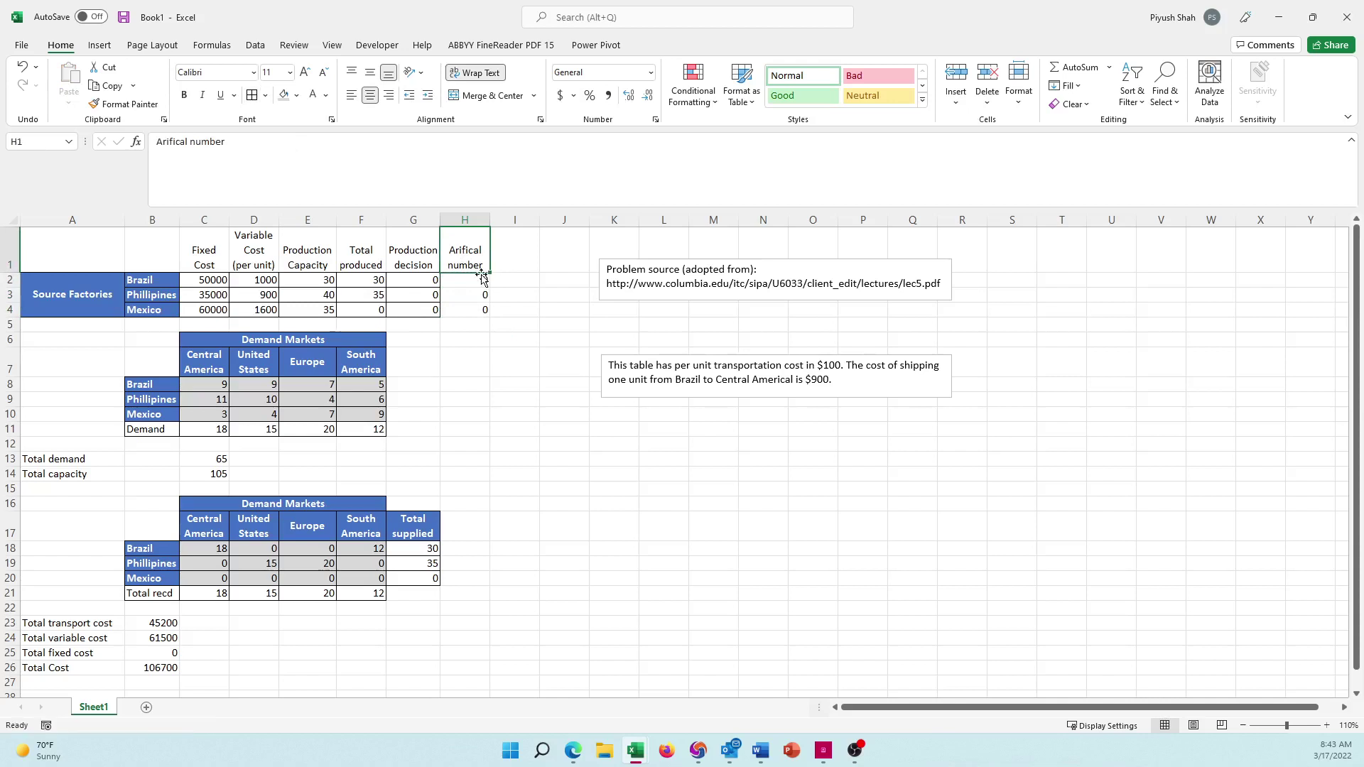
left_click_drag(465, 295, 464, 310)
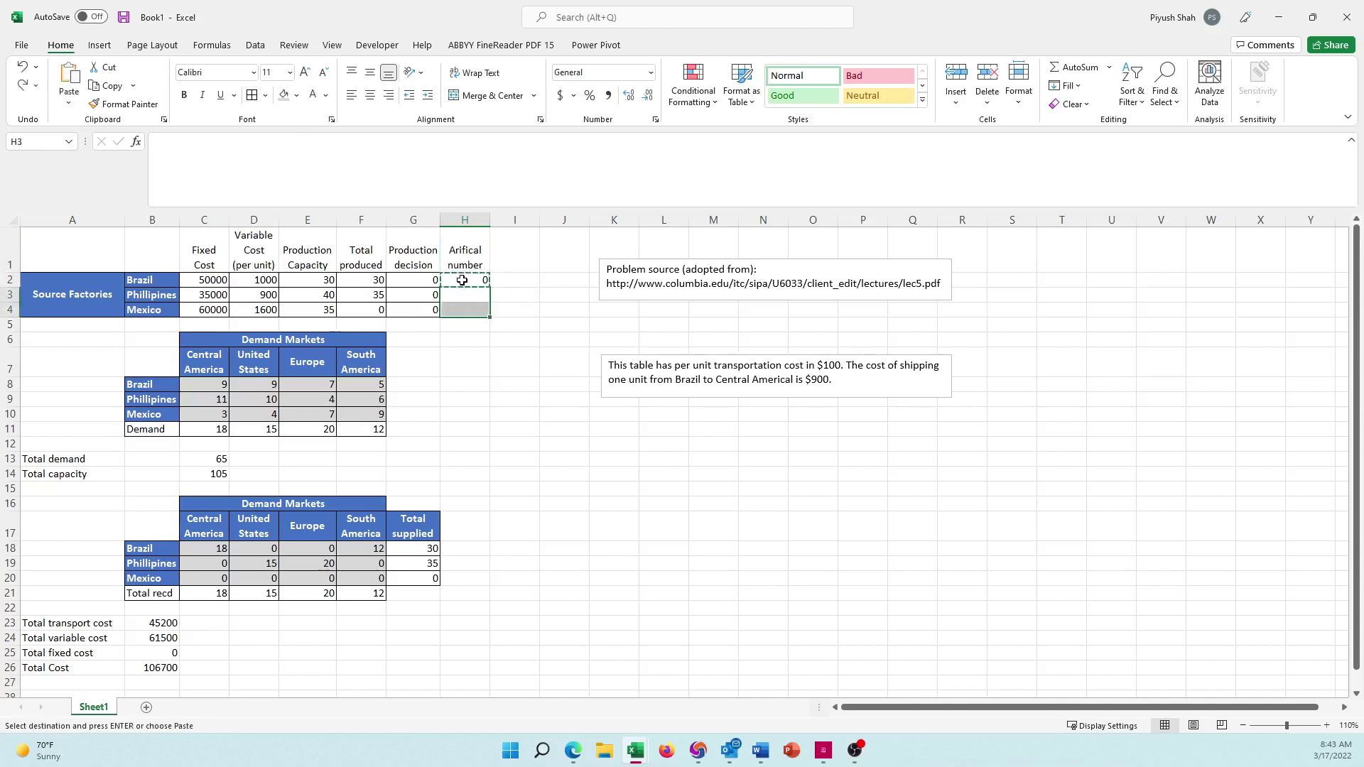
key("Delete")
left_click(462, 280)
key("ctrl+c")
key("Down")
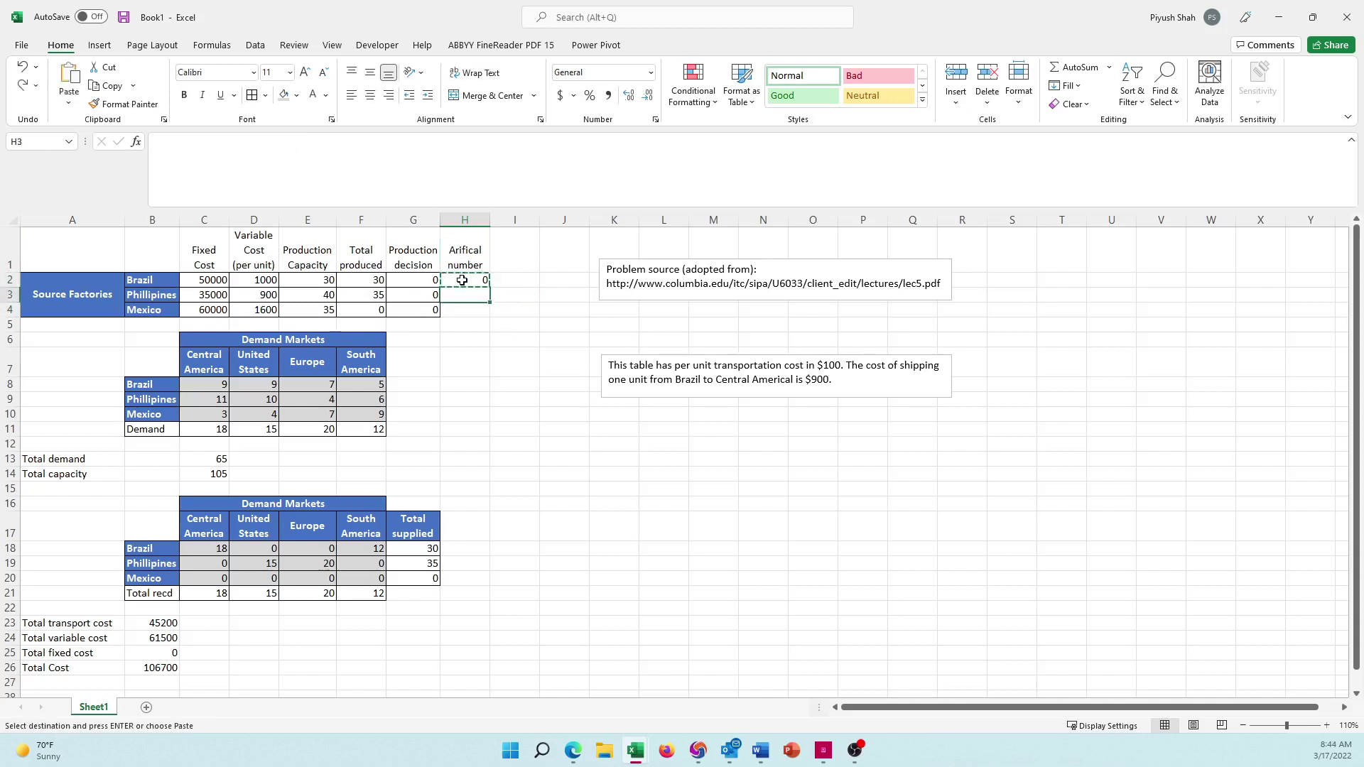
key("shift+Down")
key("Return")
key("Up")
key("Up")
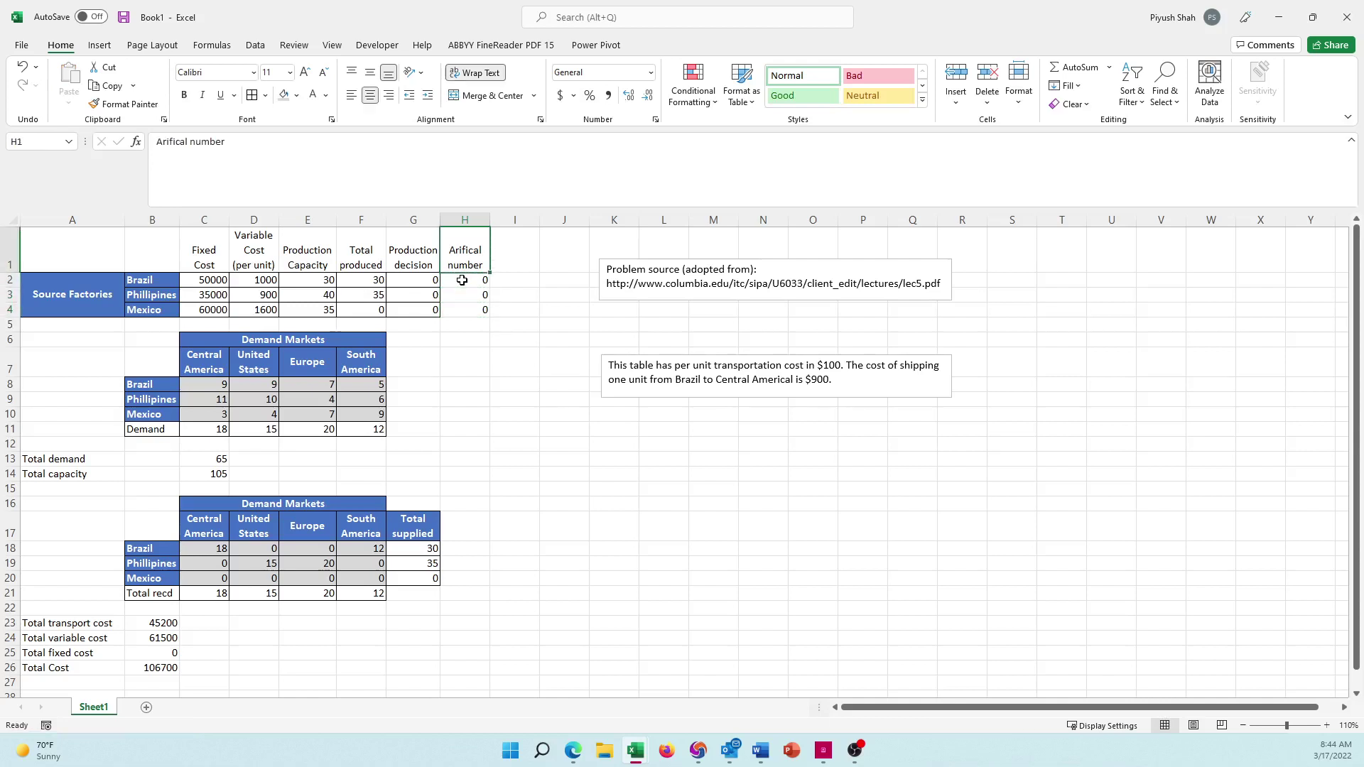
key("Down")
key("shift+Down")
key("shift+Down")
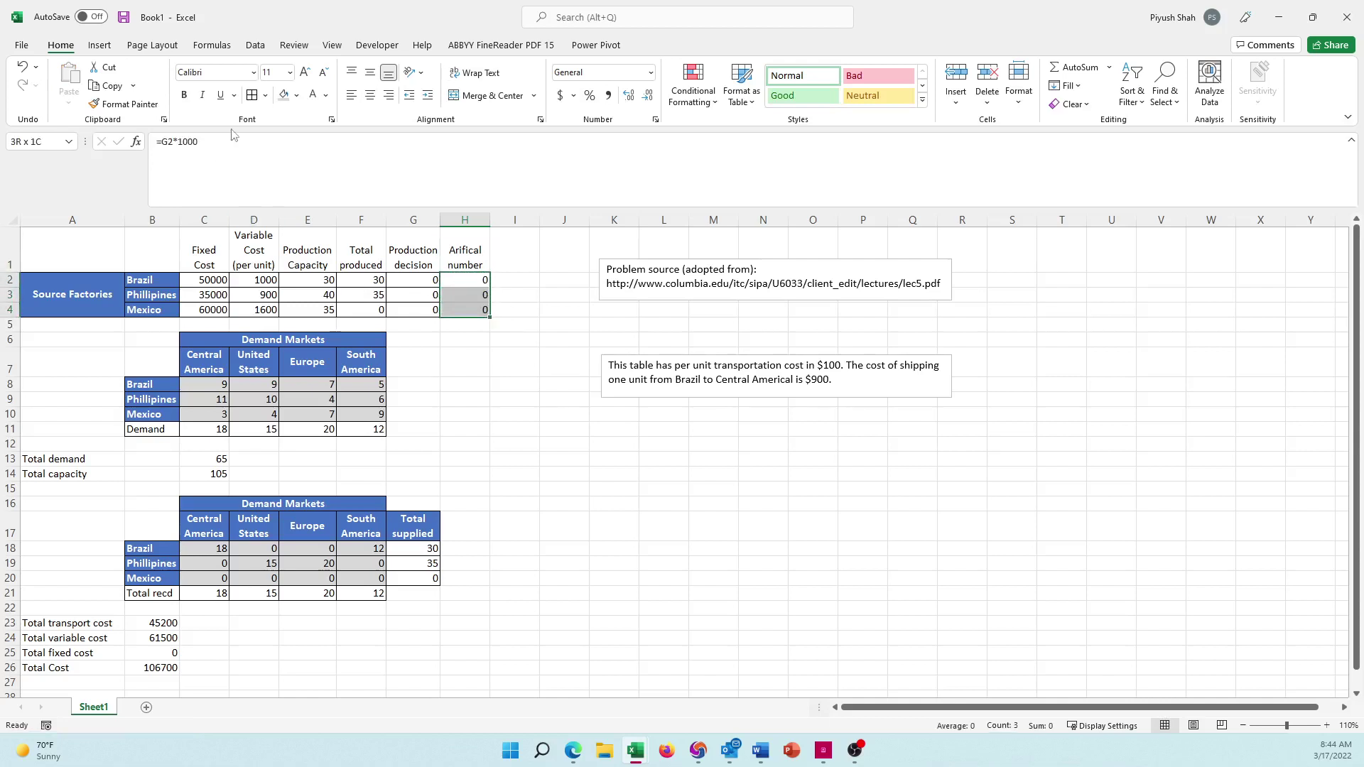
Review each factory's Arifical number formula, total produced and production decision values
left_click(477, 447)
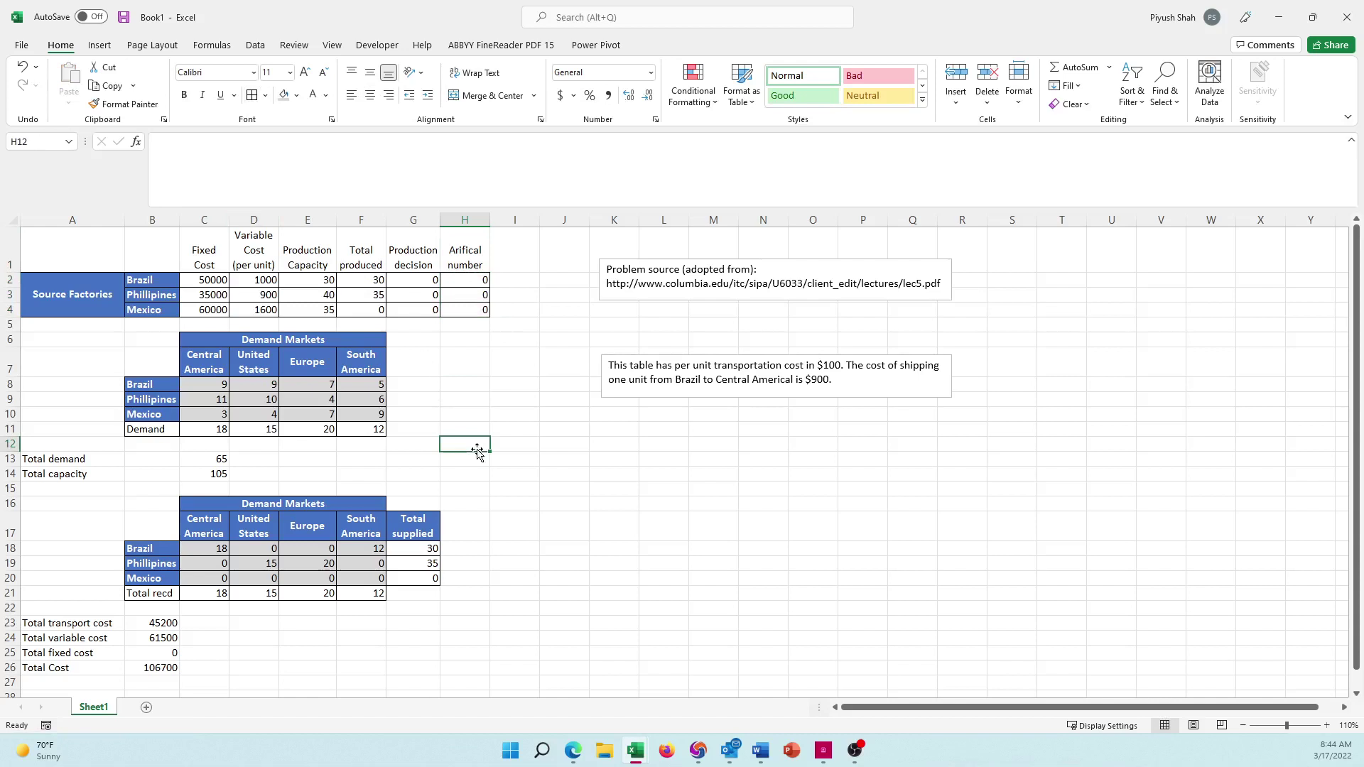
key("Up")
key("Up")
key("Up")
key("Up")
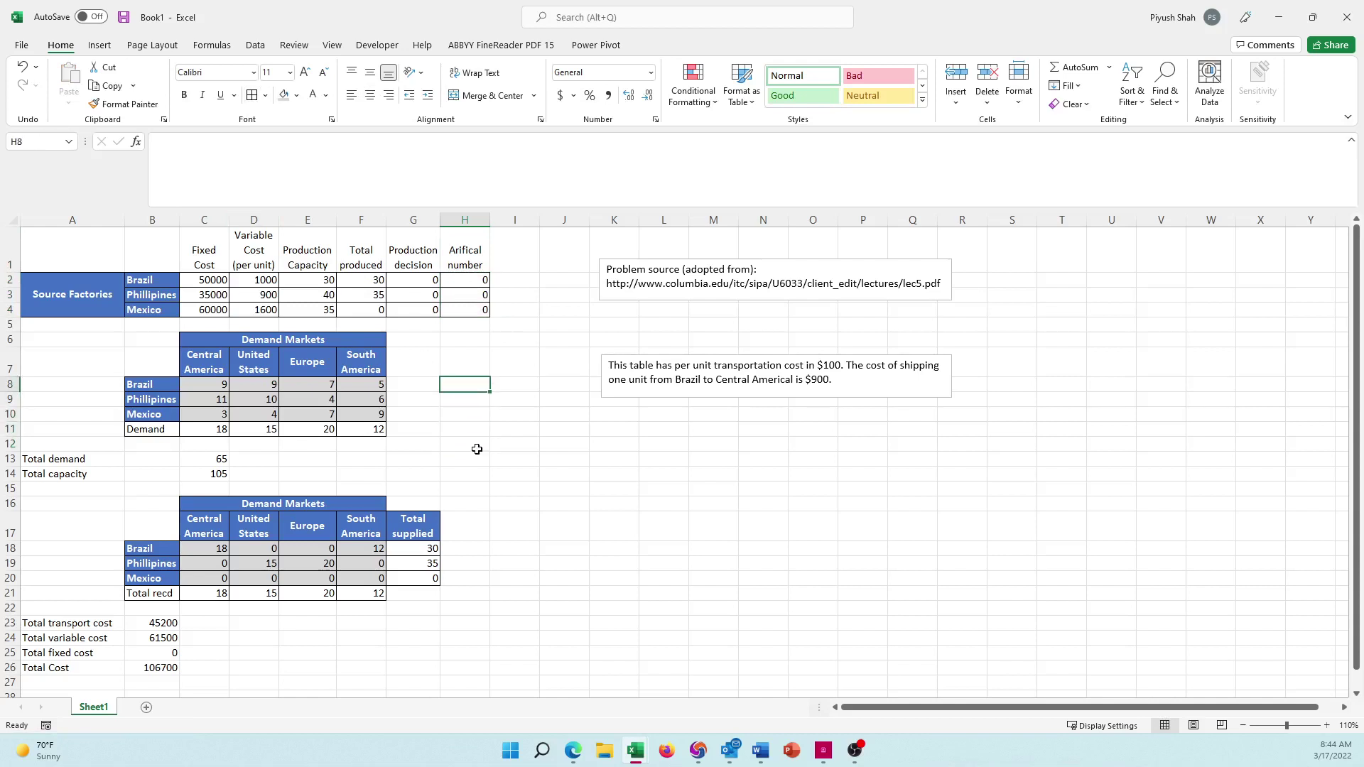
key("Up")
key("Up")
key("Up")
key("Up")
key("Up")
key("Up")
key("Up")
key("Down")
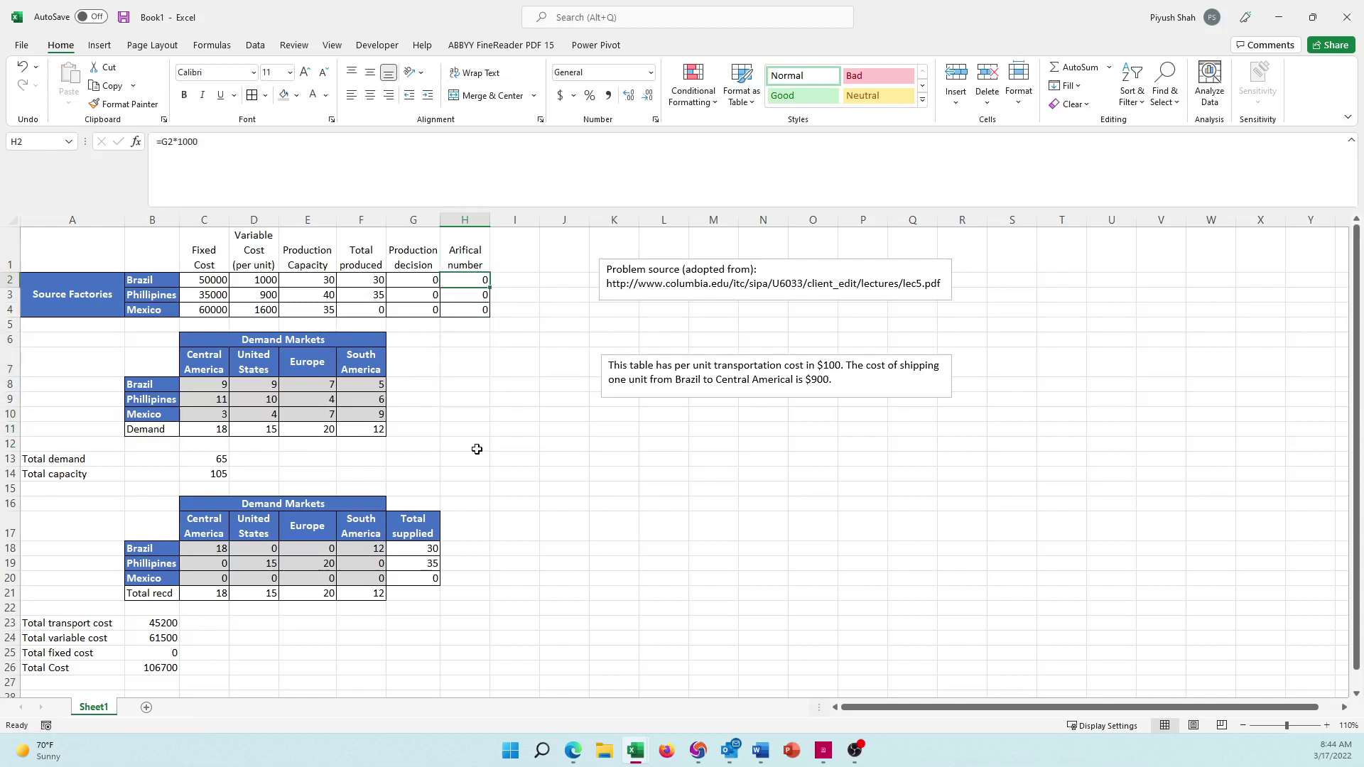
key("Left")
key("Left")
key("Down")
key("Down")
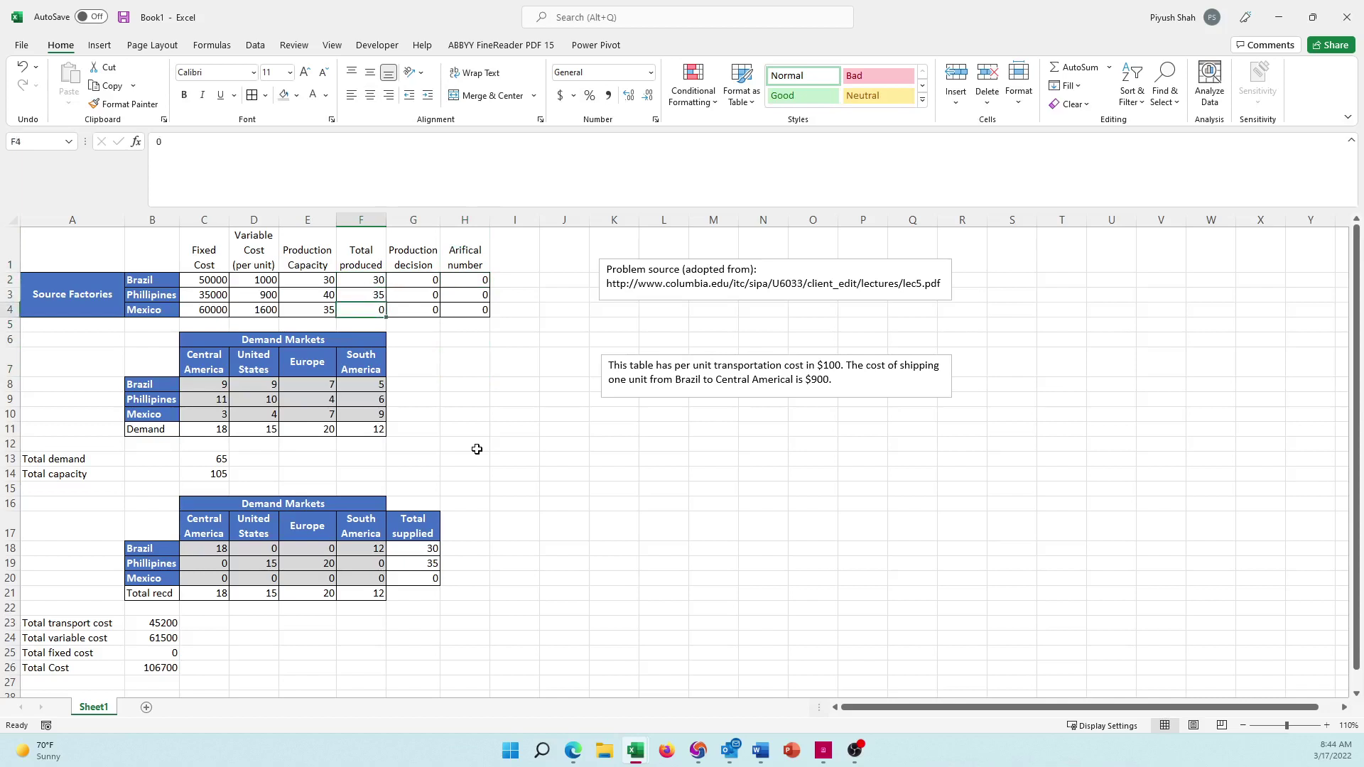
key("Right")
key("Right")
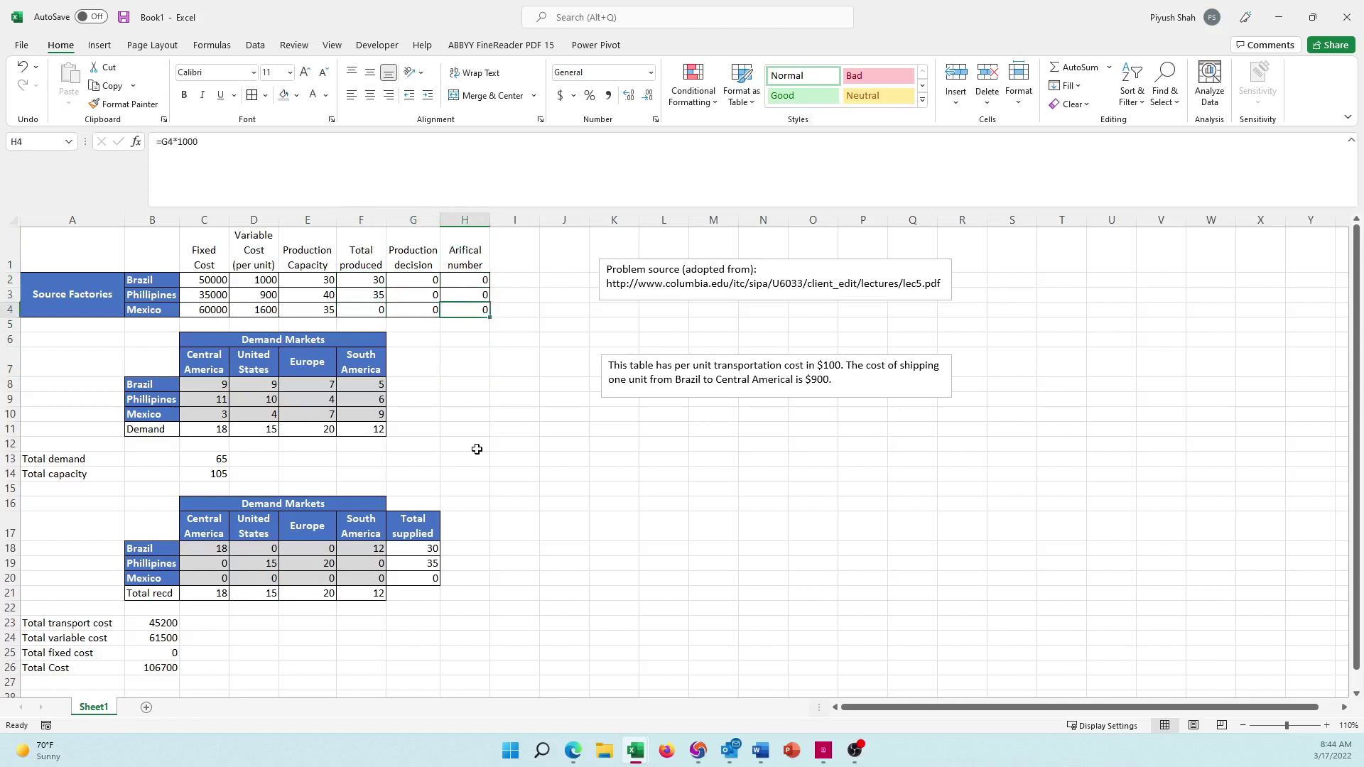
key("Up")
key("Up")
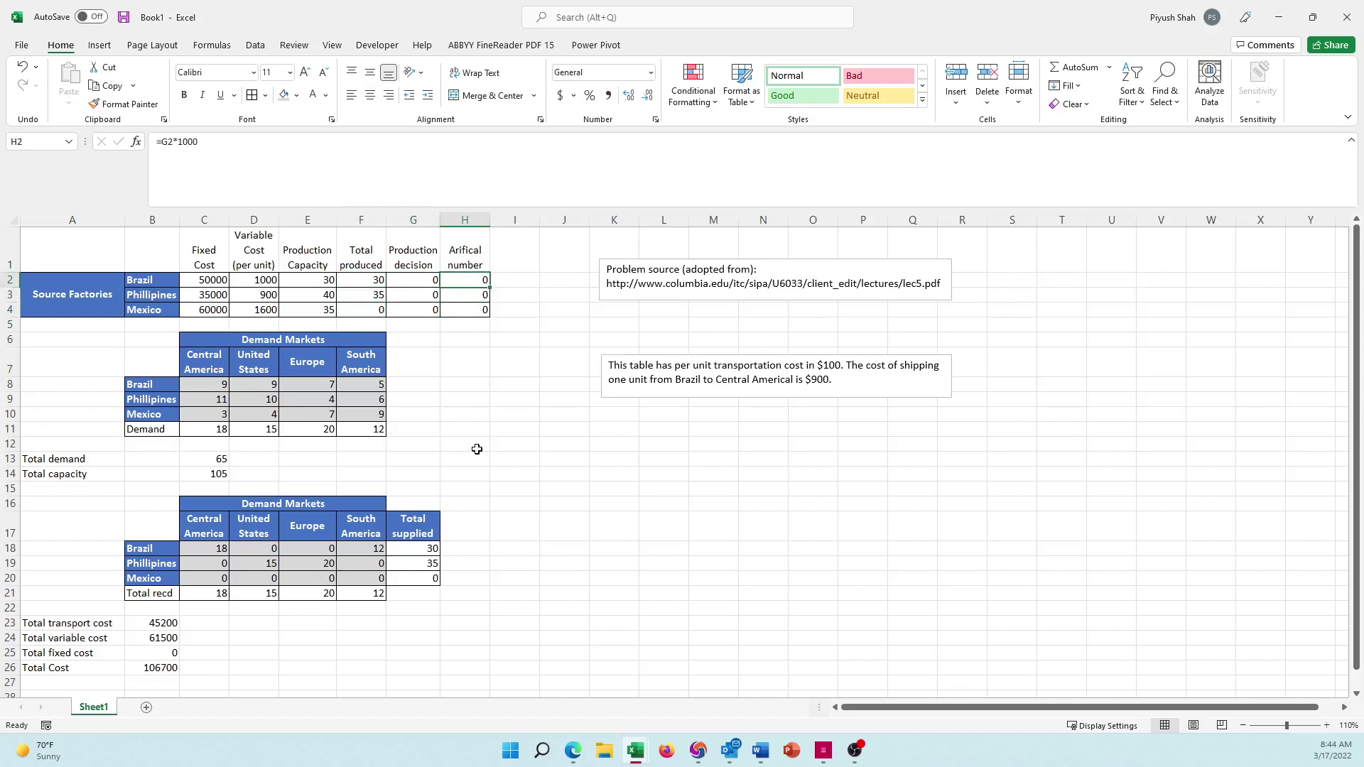
key("Left")
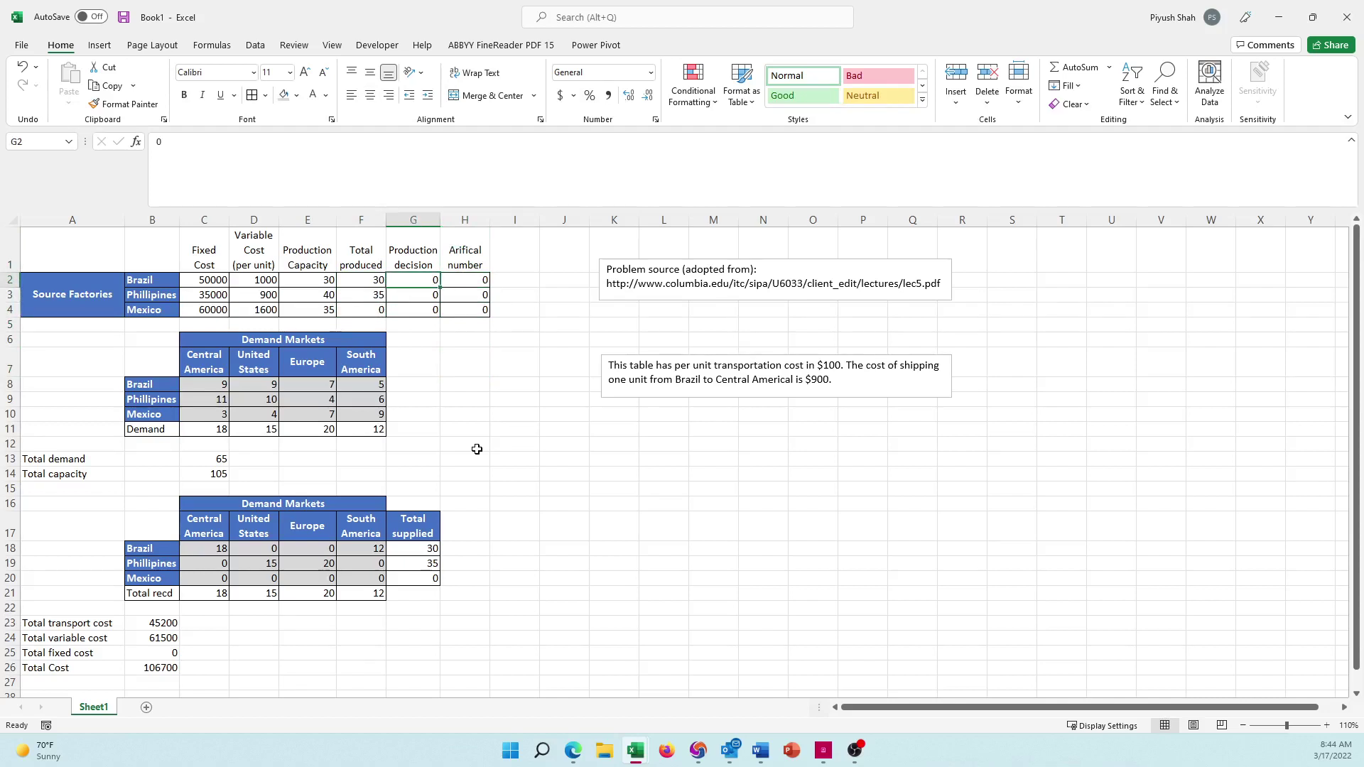
key("Down")
key("Right")
key("Up")
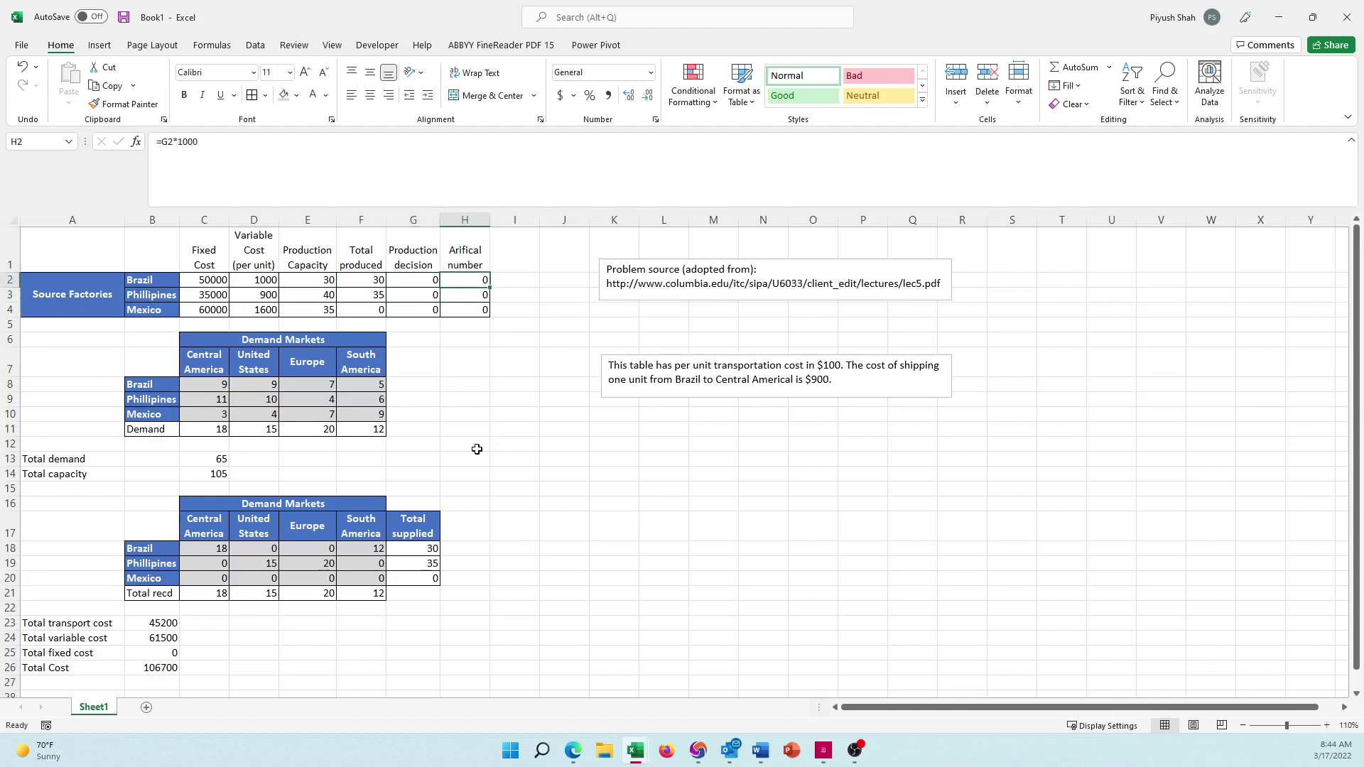
key("Down")
key("Down")
key("Left")
key("Left")
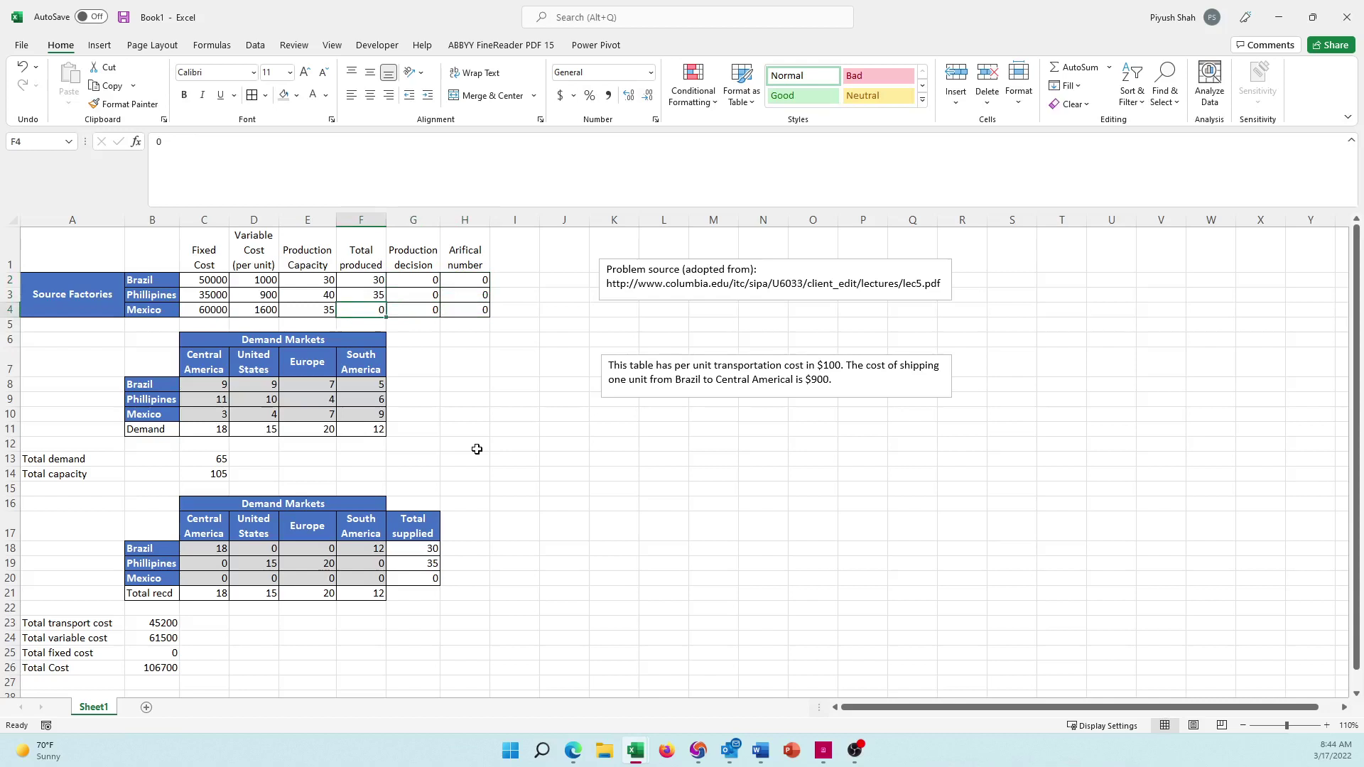
key("Up")
key("Up")
key("Down")
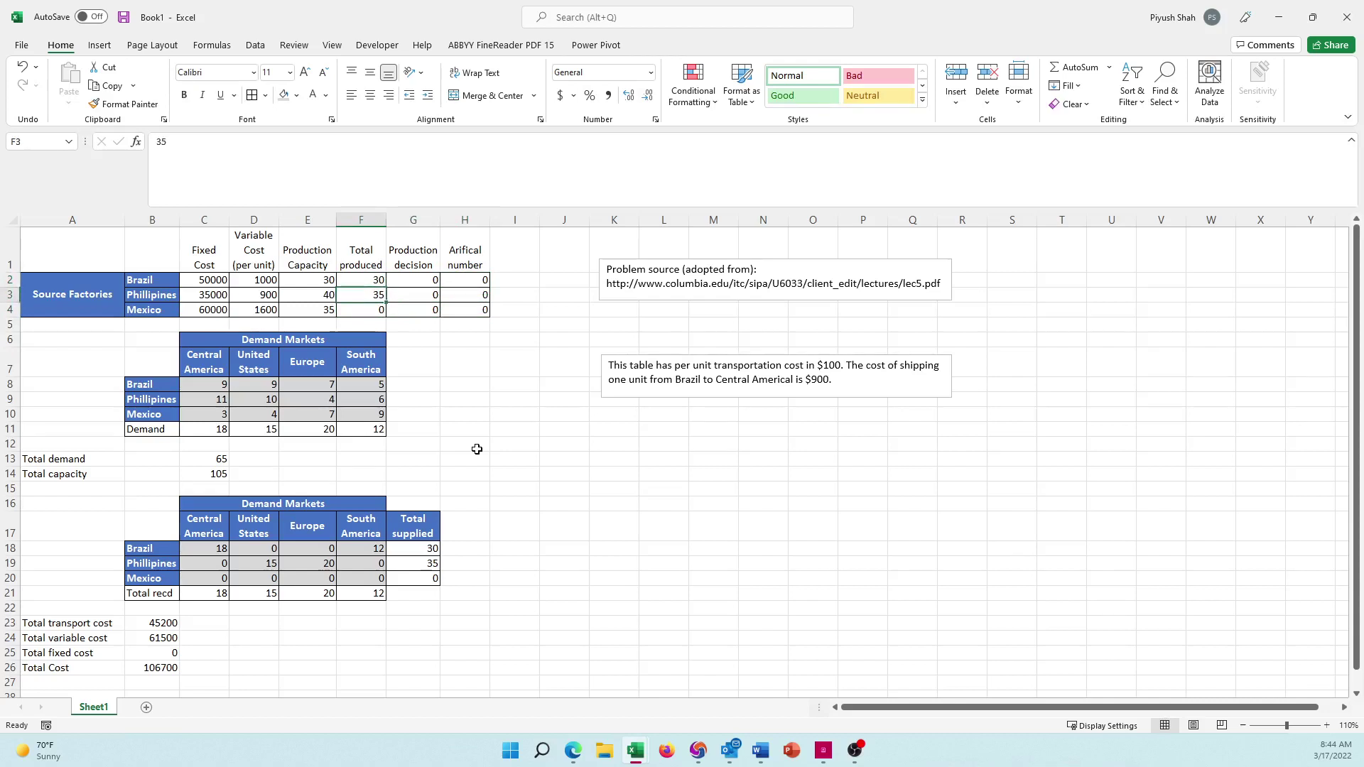
key("Up")
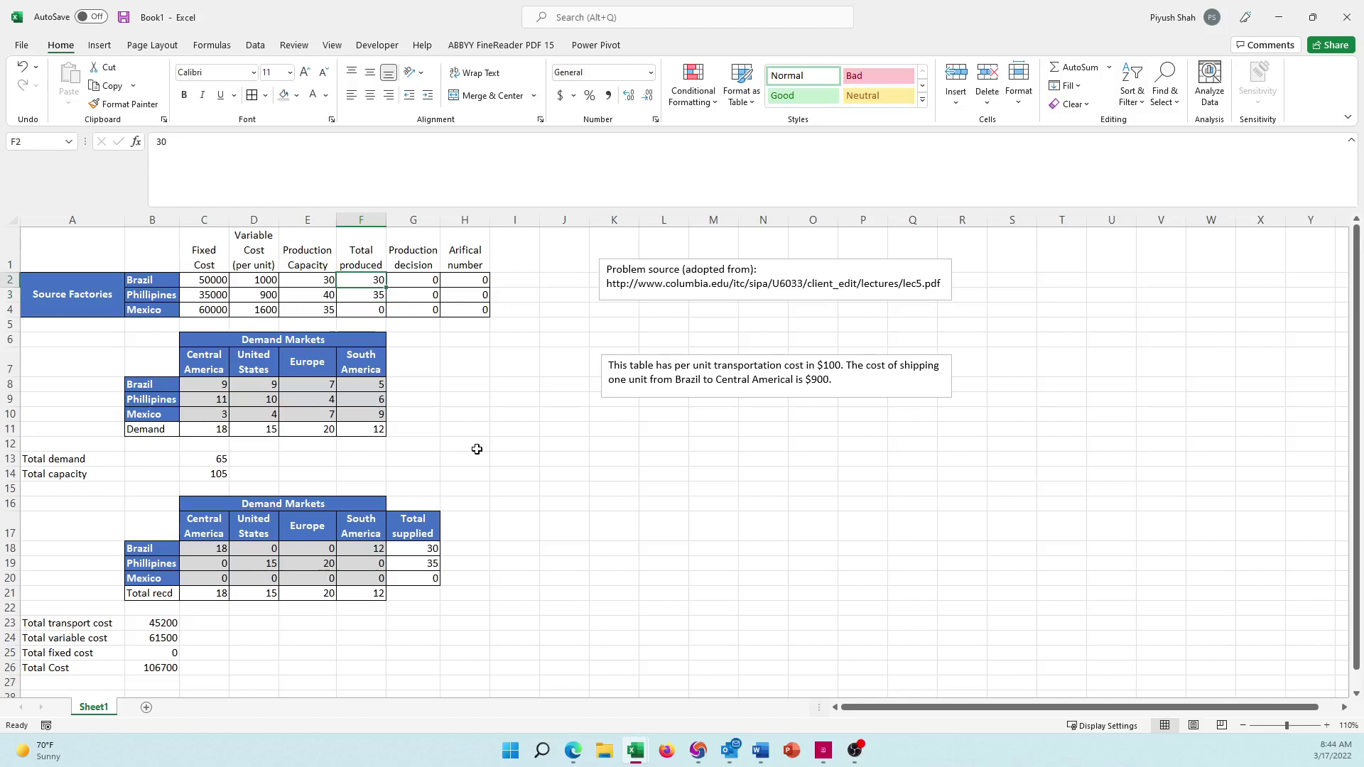
key("Down")
key("Down")
key("Up")
key("Up")
key("Right")
key("Right")
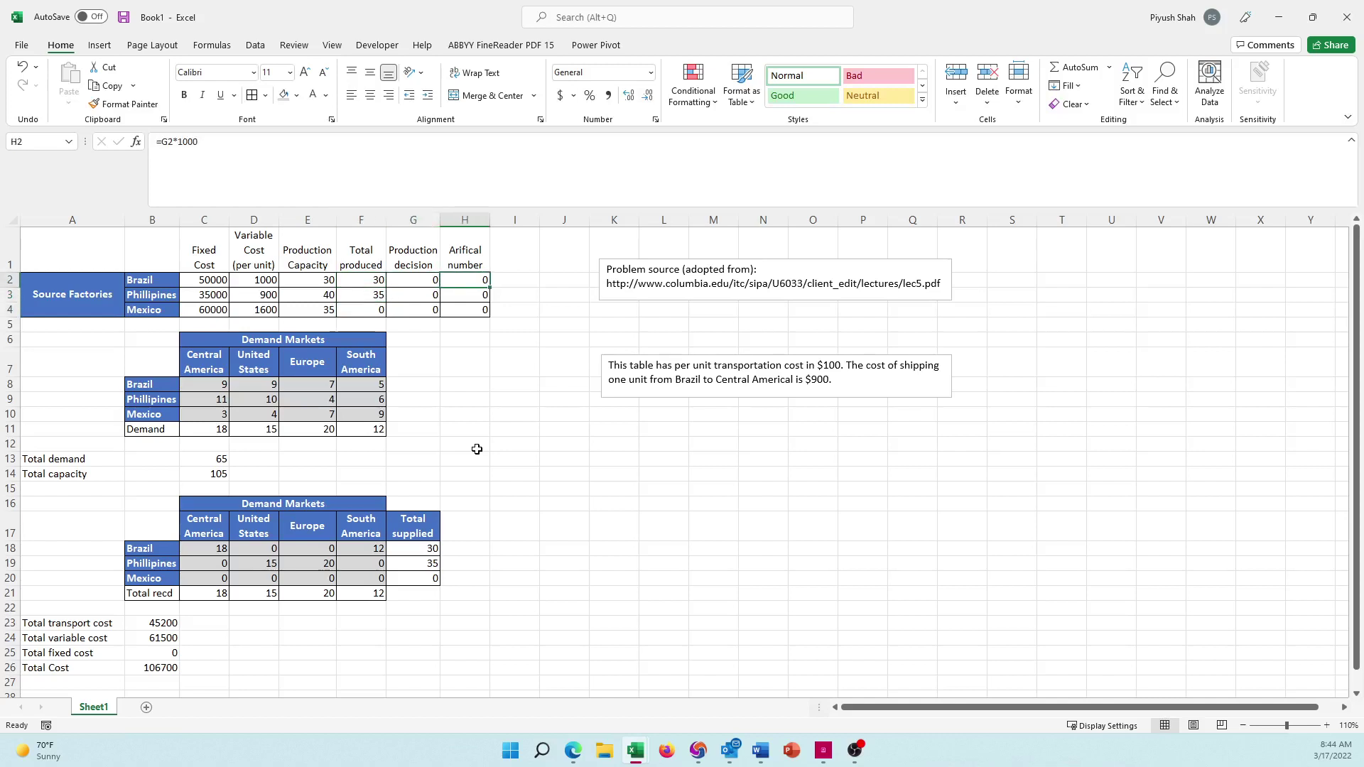
Set Brazil's production decision to 1, checking H2 shows 1000 and fixed cost 50000
key("Left")
type("1")
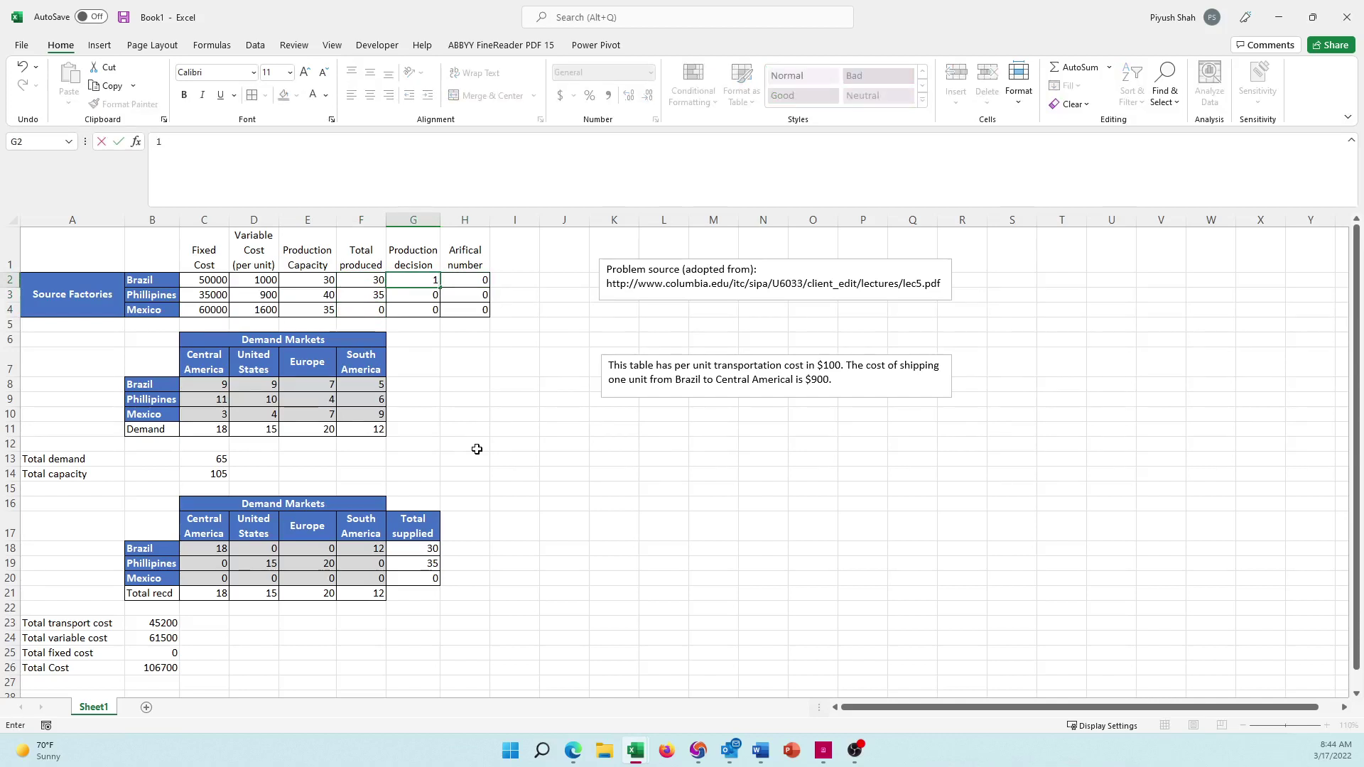
key("Return")
key("Right")
key("Up")
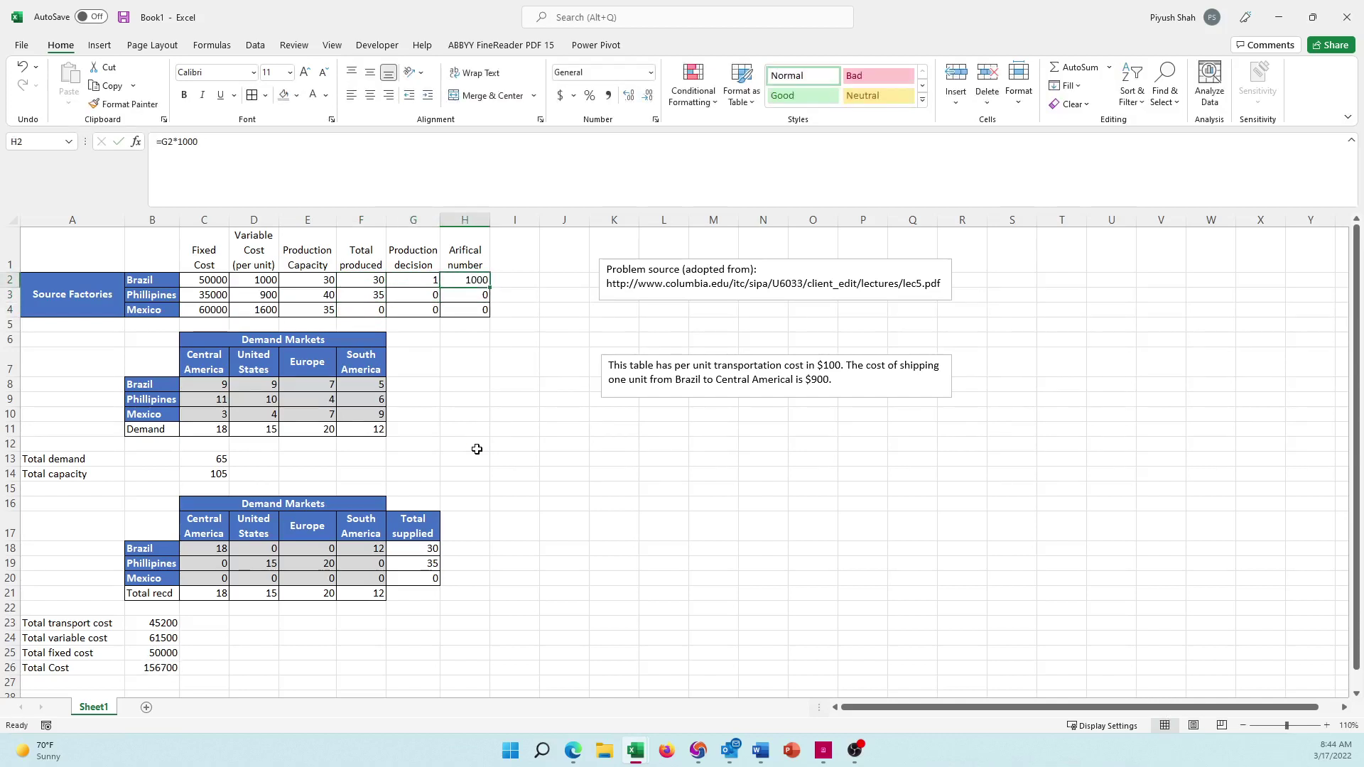
key("Left")
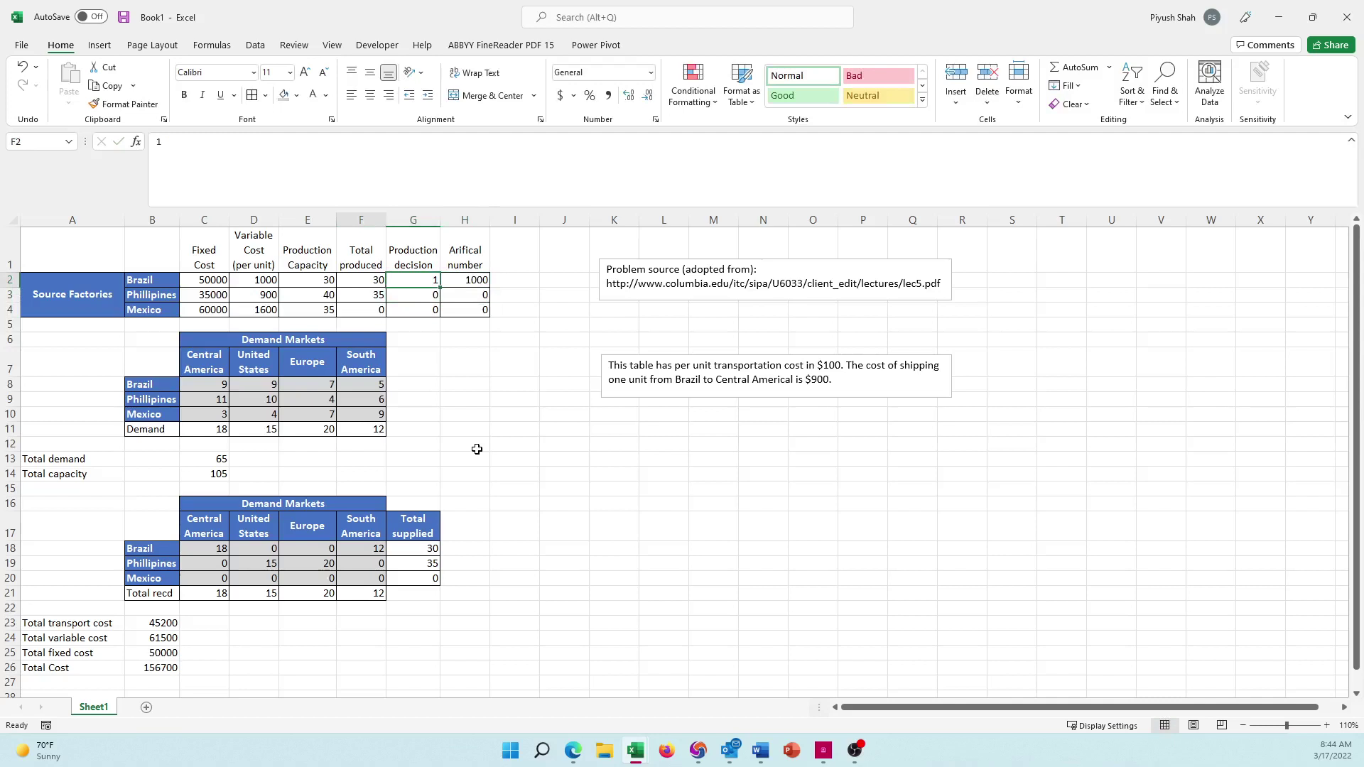
key("Left")
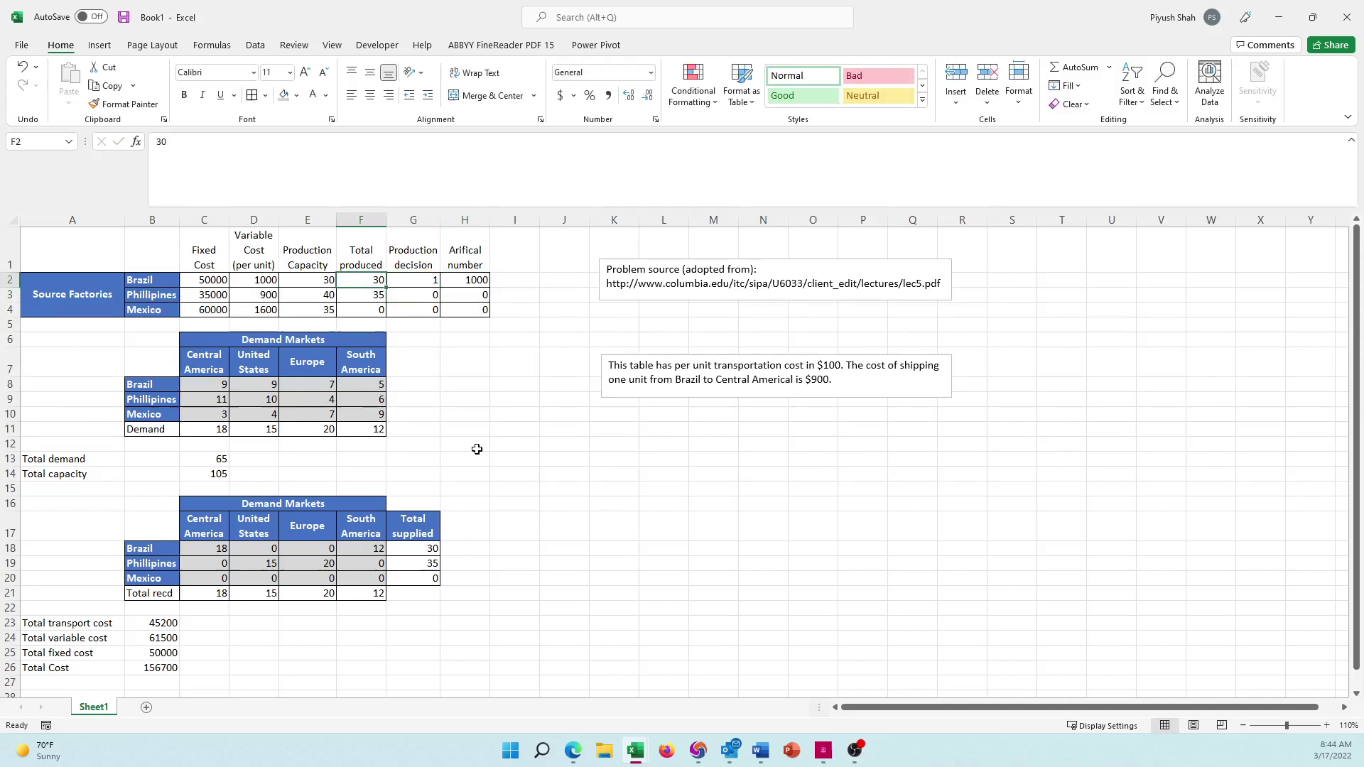
key("Right")
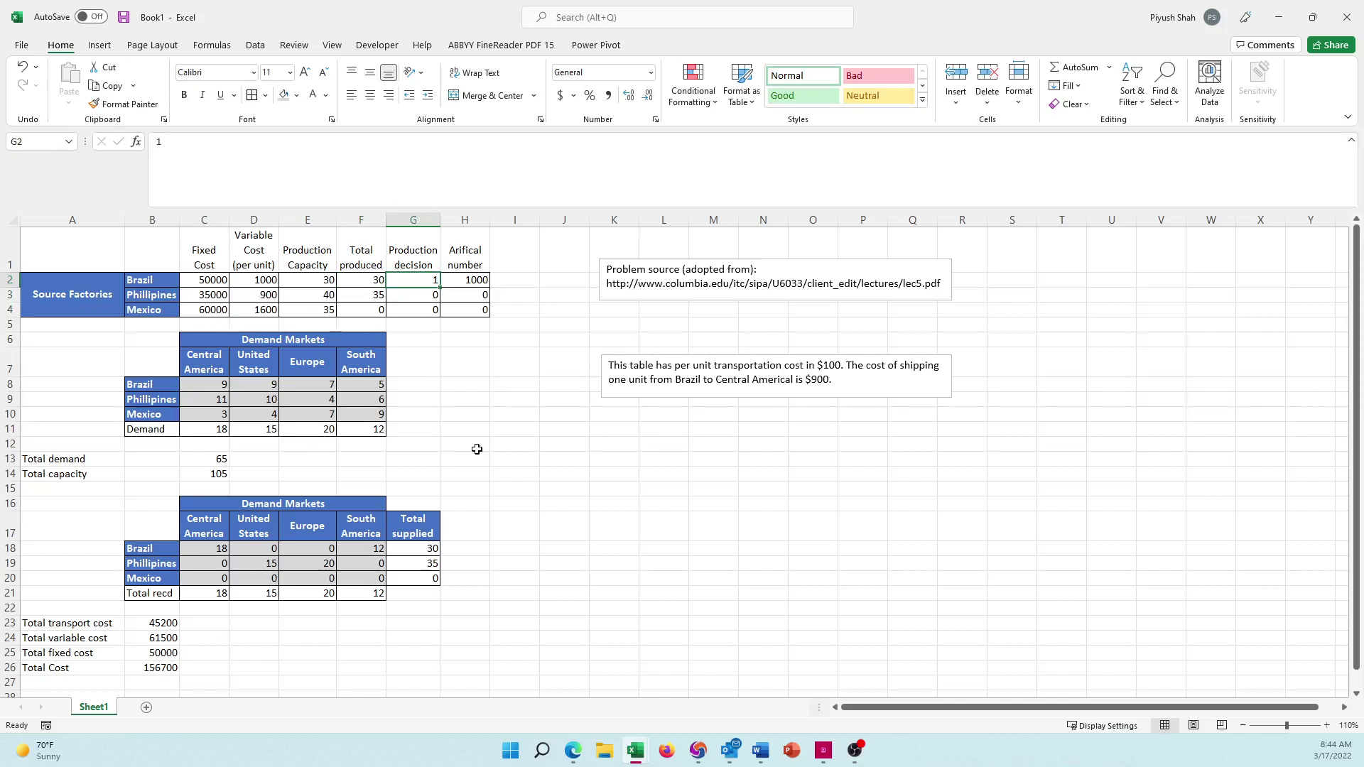
key("Right")
key("Left")
key("Left")
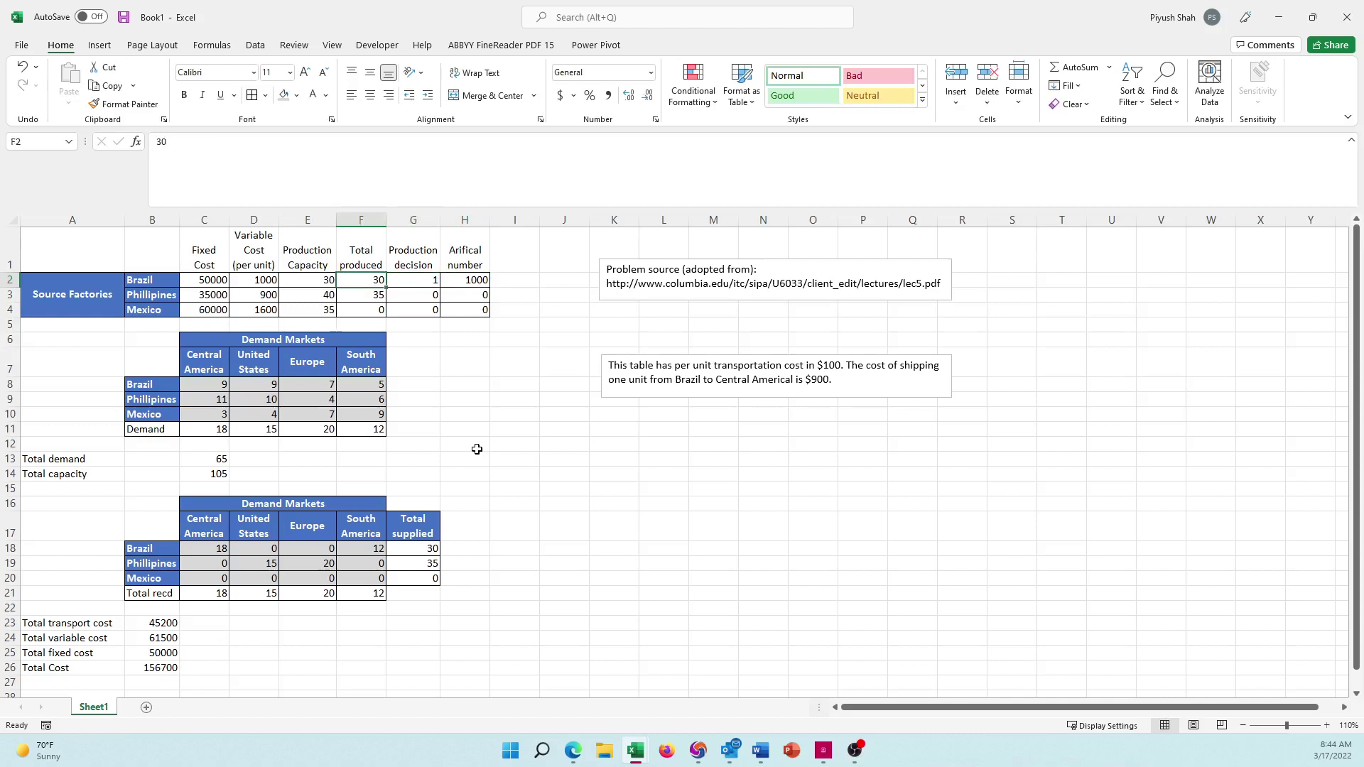
Toggle Brazil's production decision to 0, back to 1, and finally leave it at 0
key("Right")
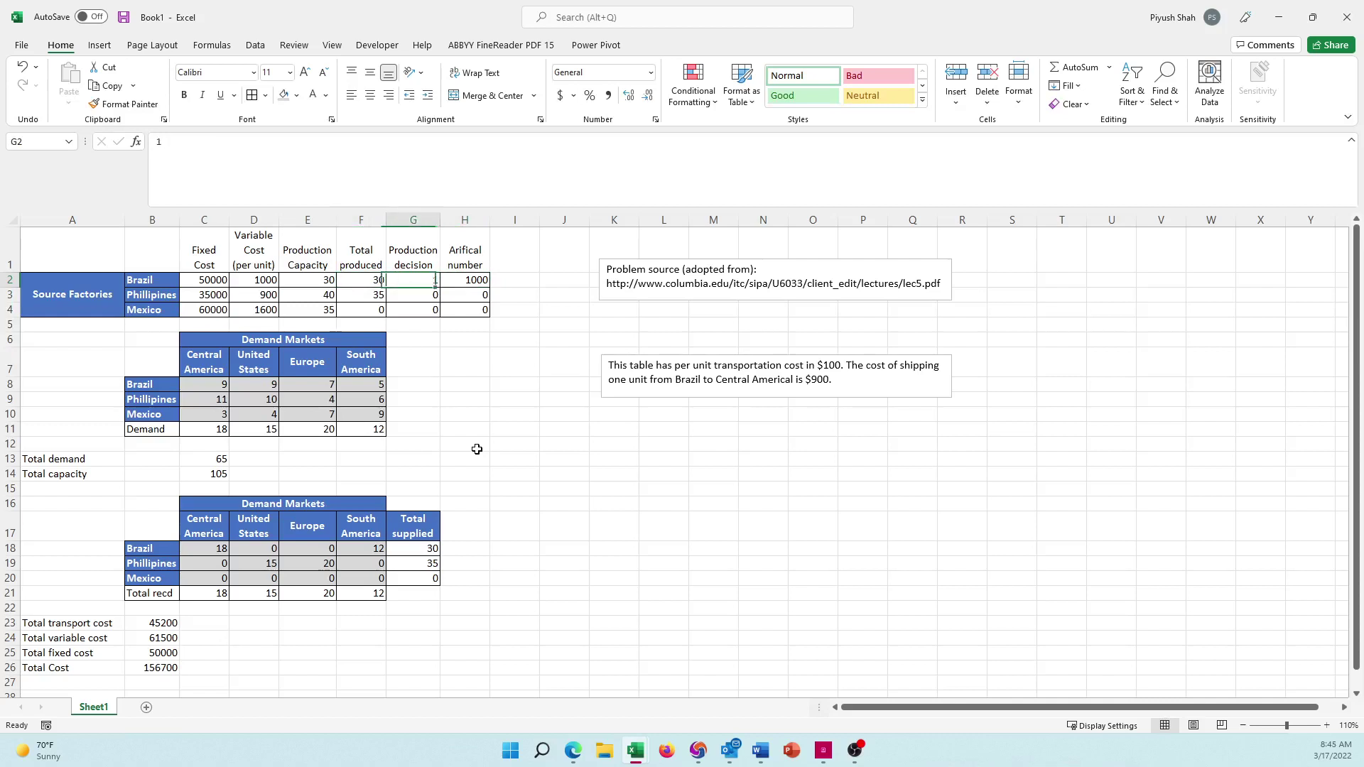
type("0")
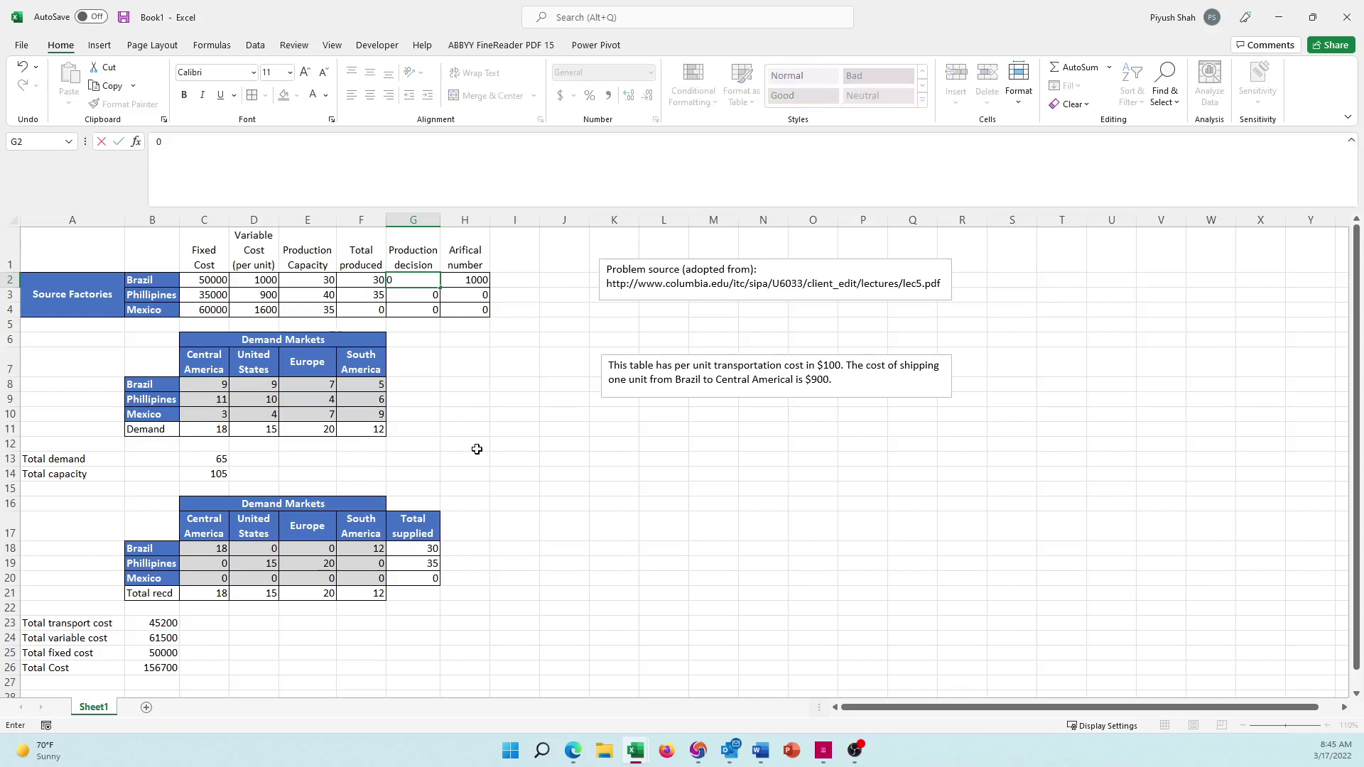
key("Right")
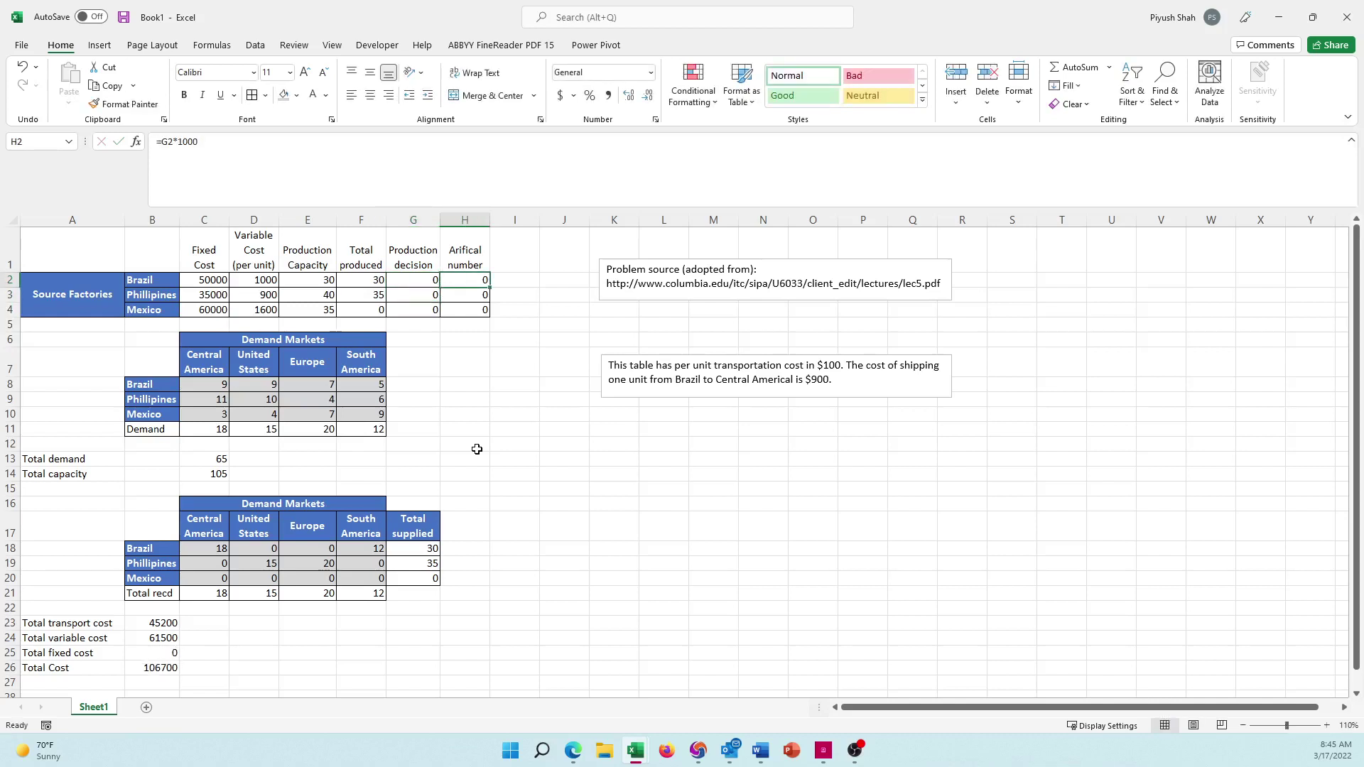
key("Left")
key("Left")
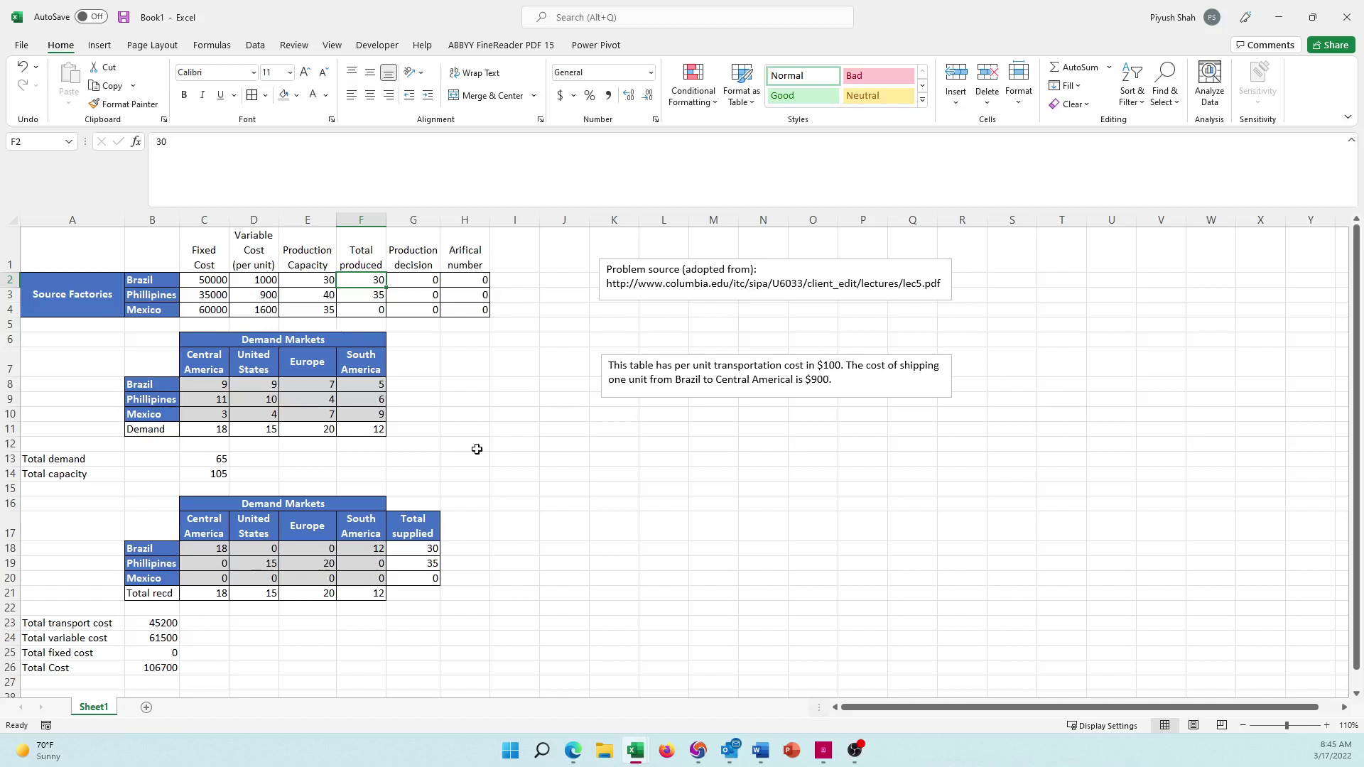
key("Right")
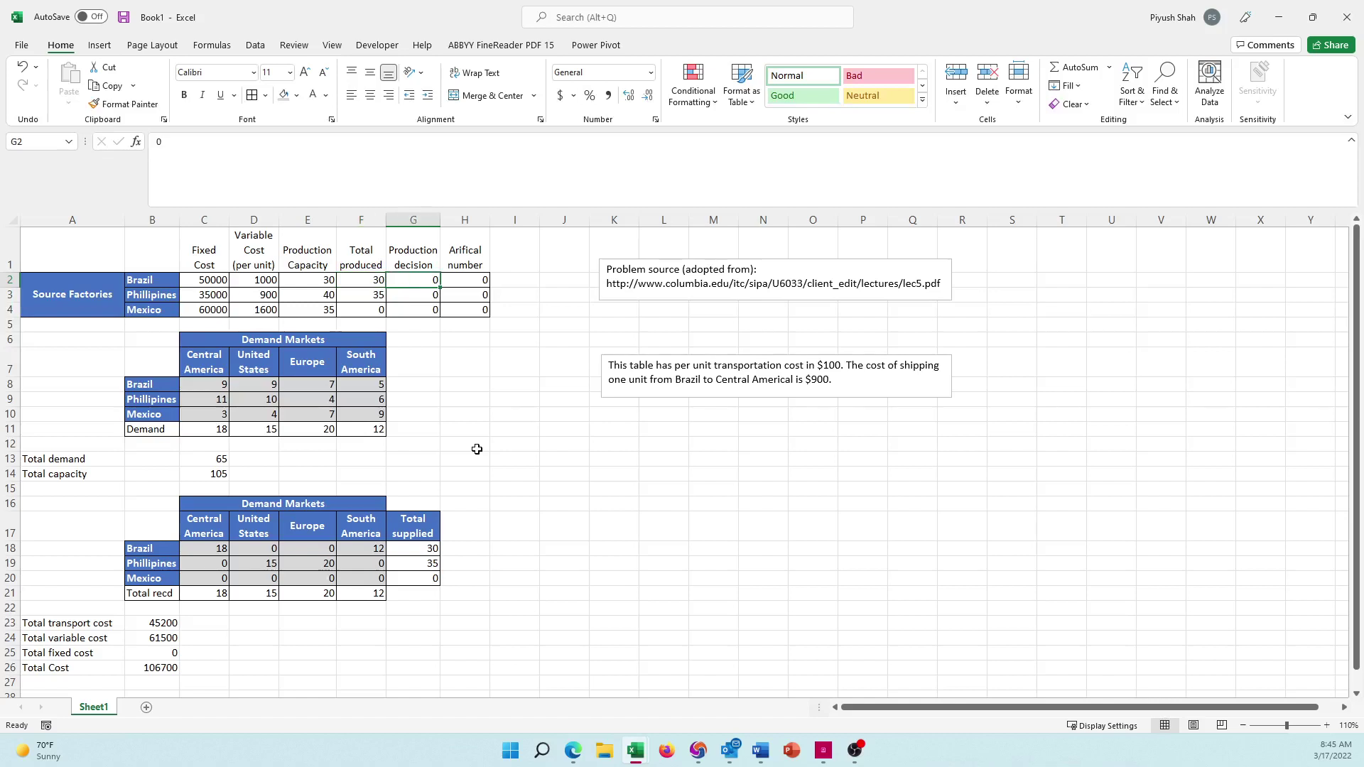
type("1")
key("Right")
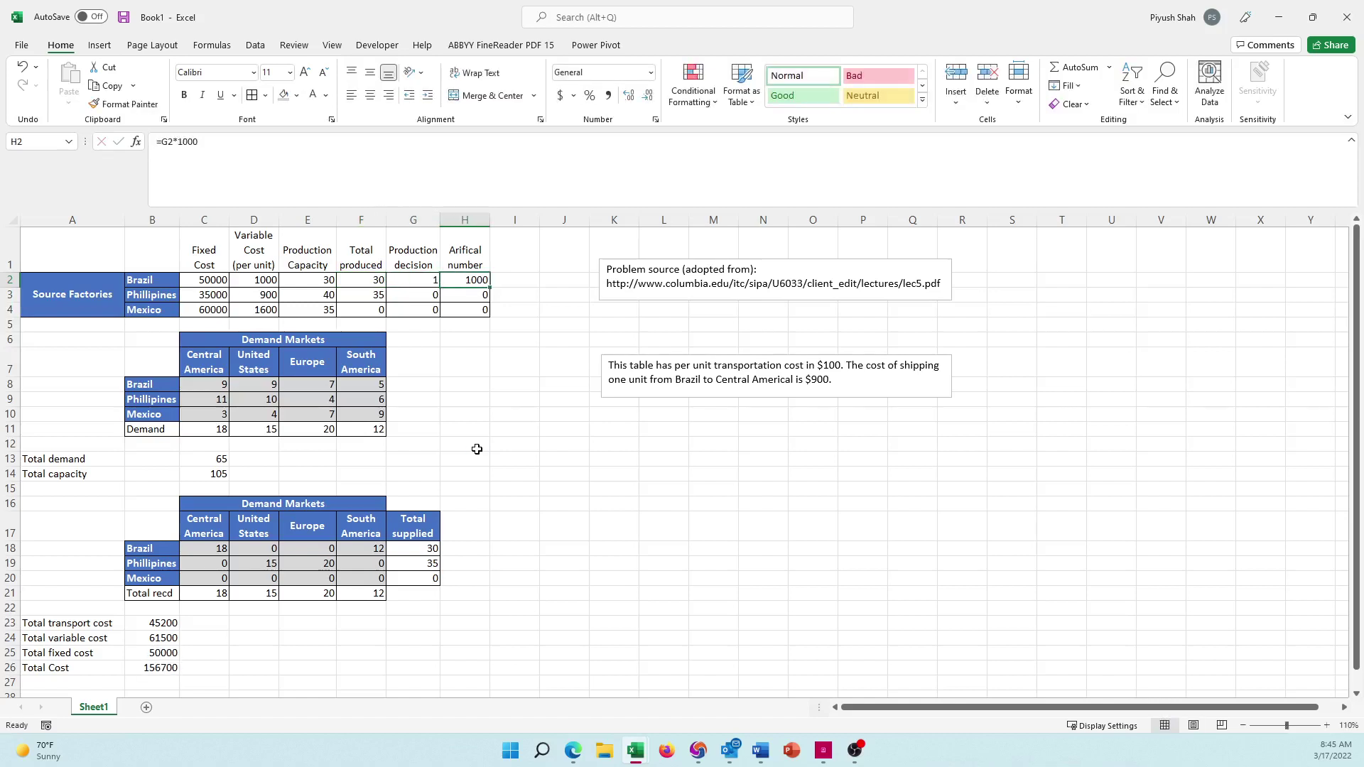
key("Left")
key("Left")
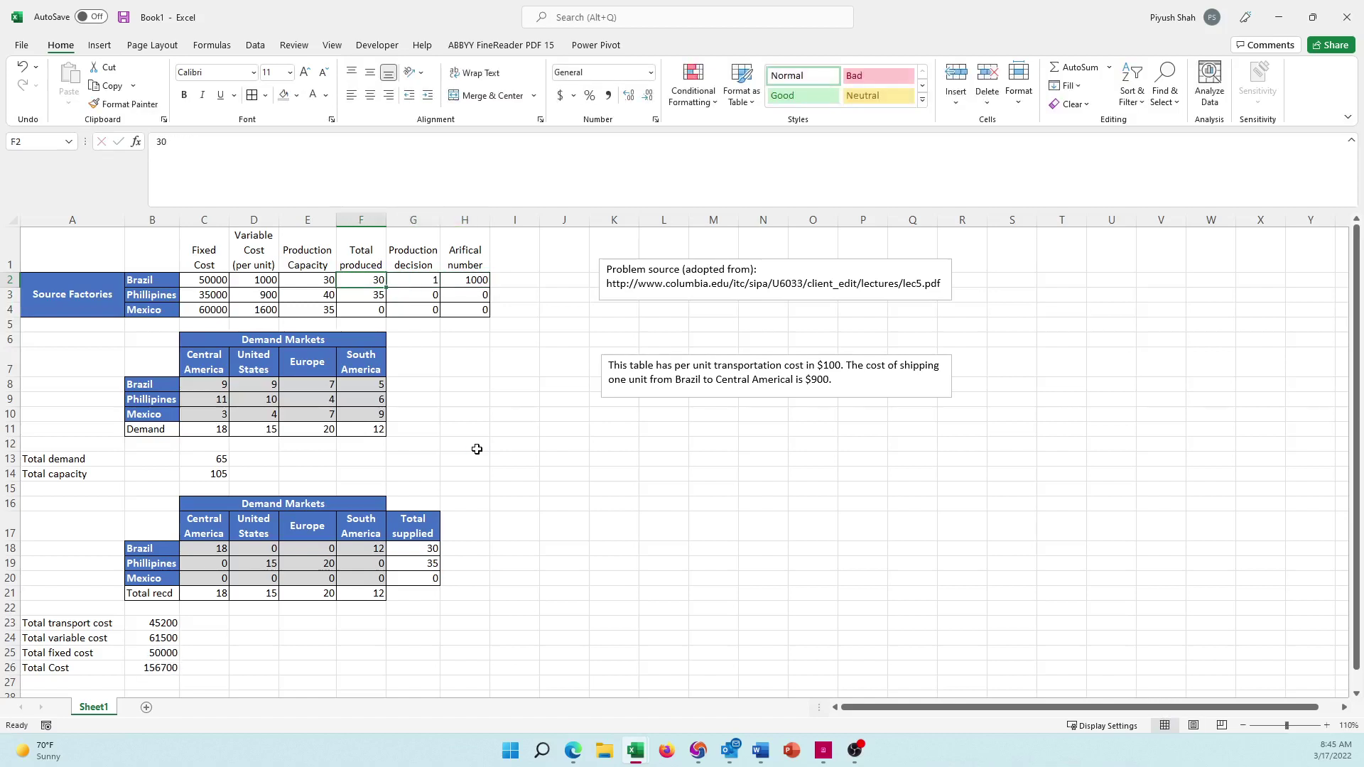
key("Right")
type("0")
key("Return")
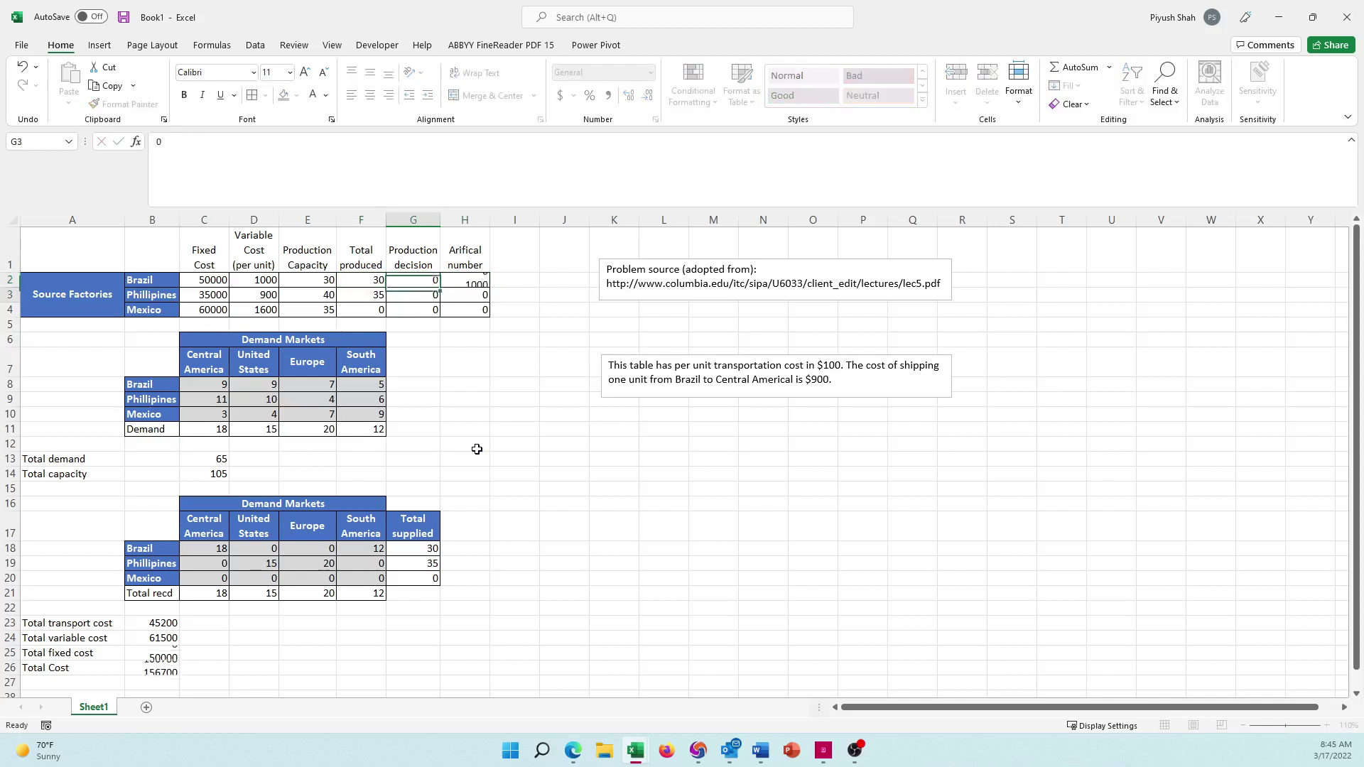
key("Return")
key("Down")
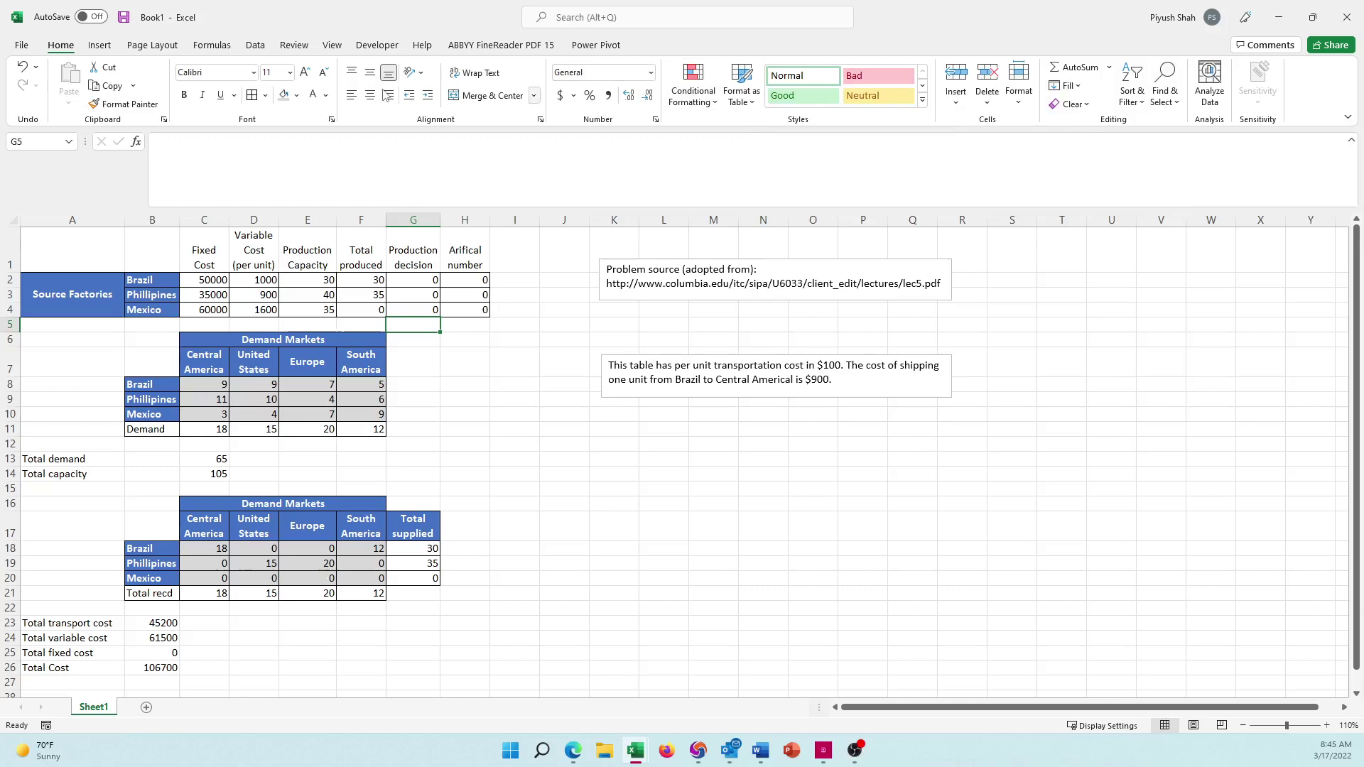
Add the Solver constraint $F$2:$F$4 <= $H$2:$H$4 via Data > Solver
left_click(254, 44)
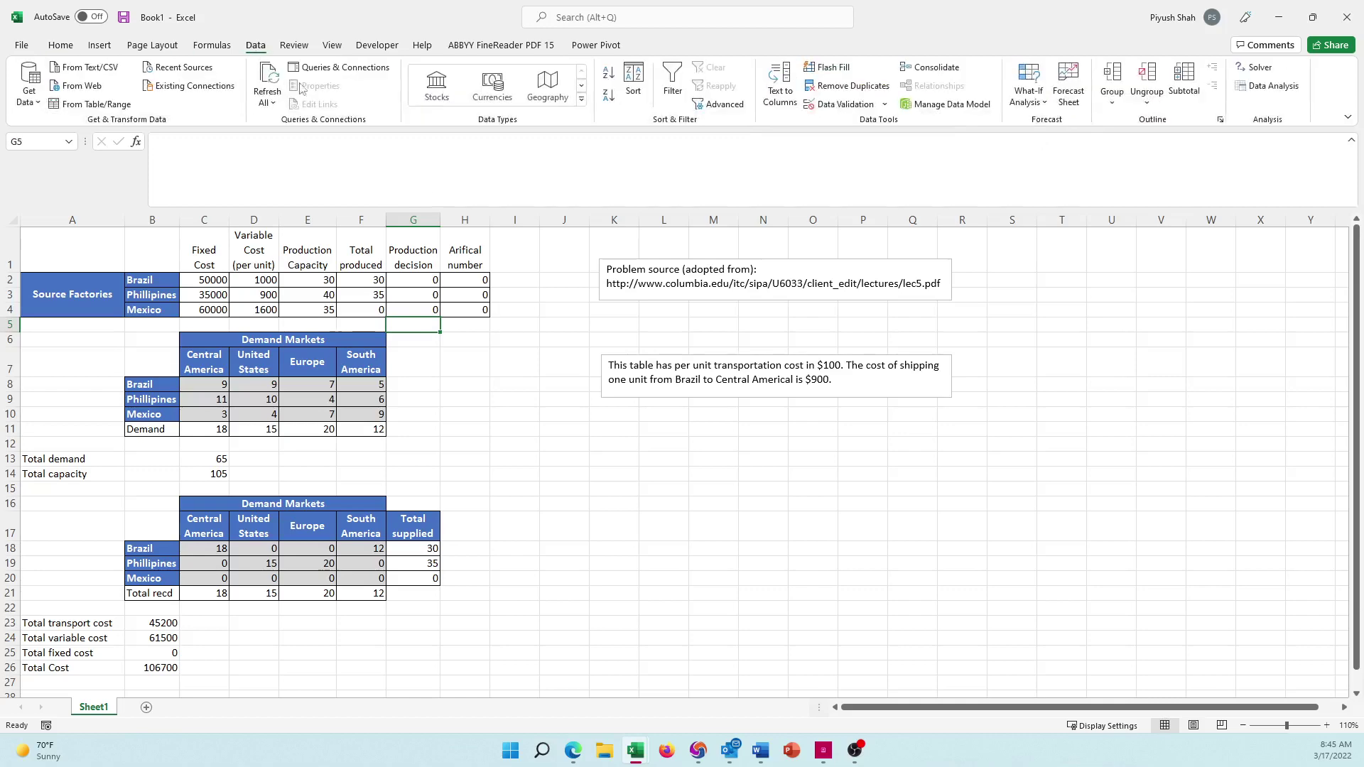
left_click(1261, 67)
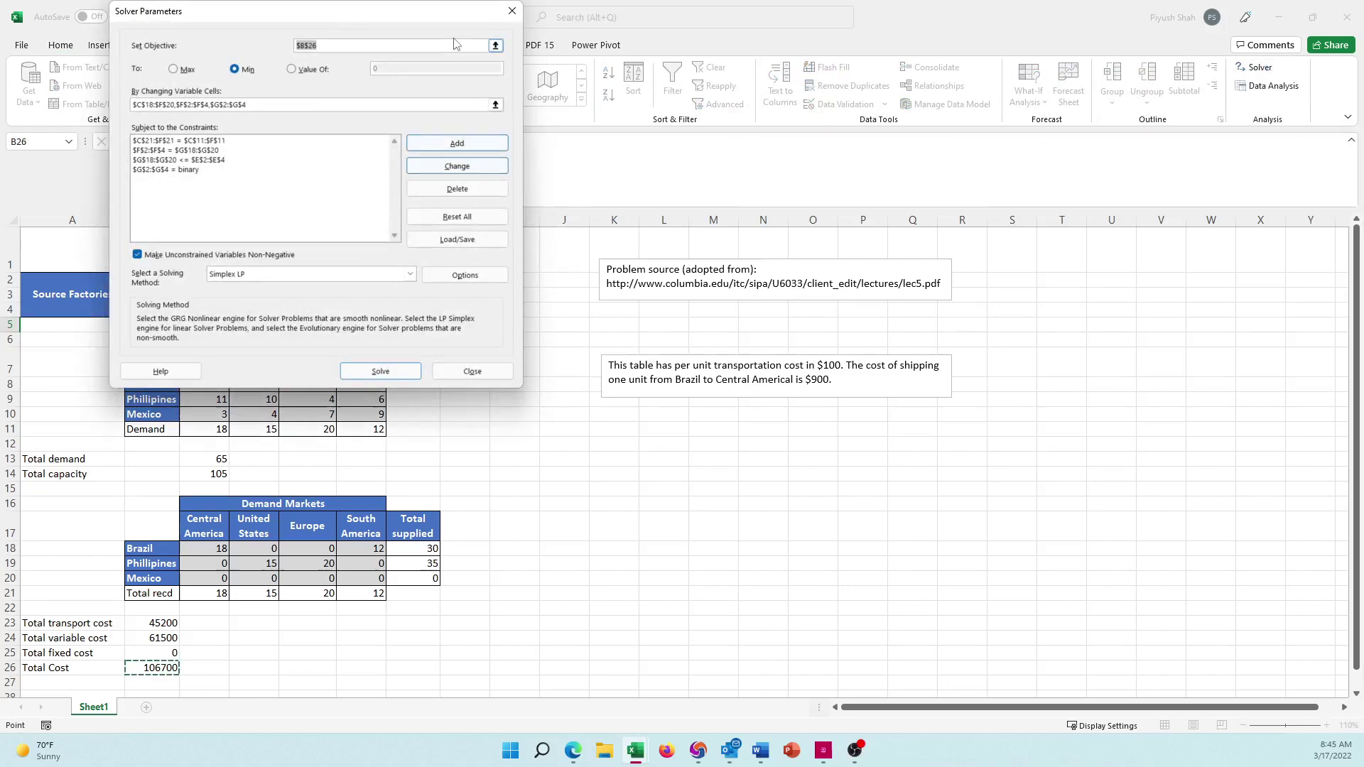
left_click_drag(402, 21, 899, 112)
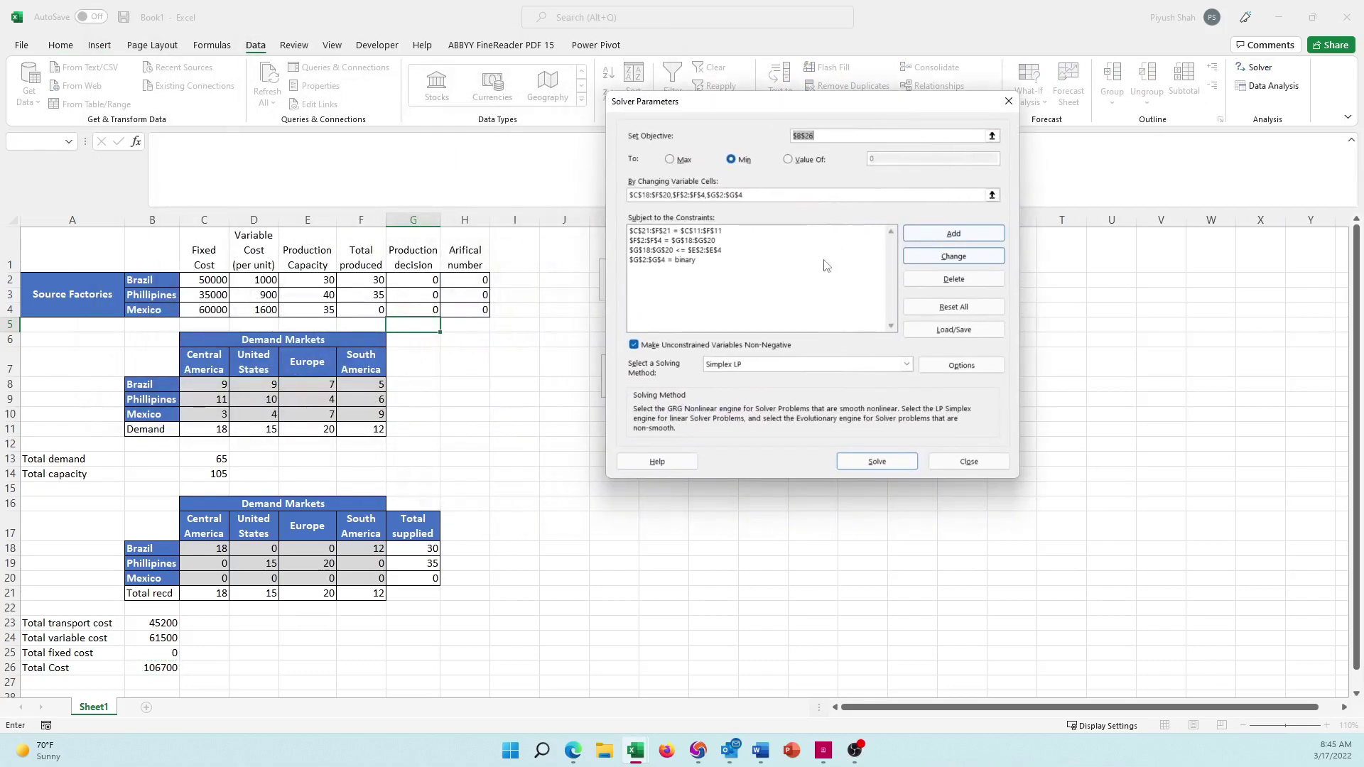
left_click(959, 239)
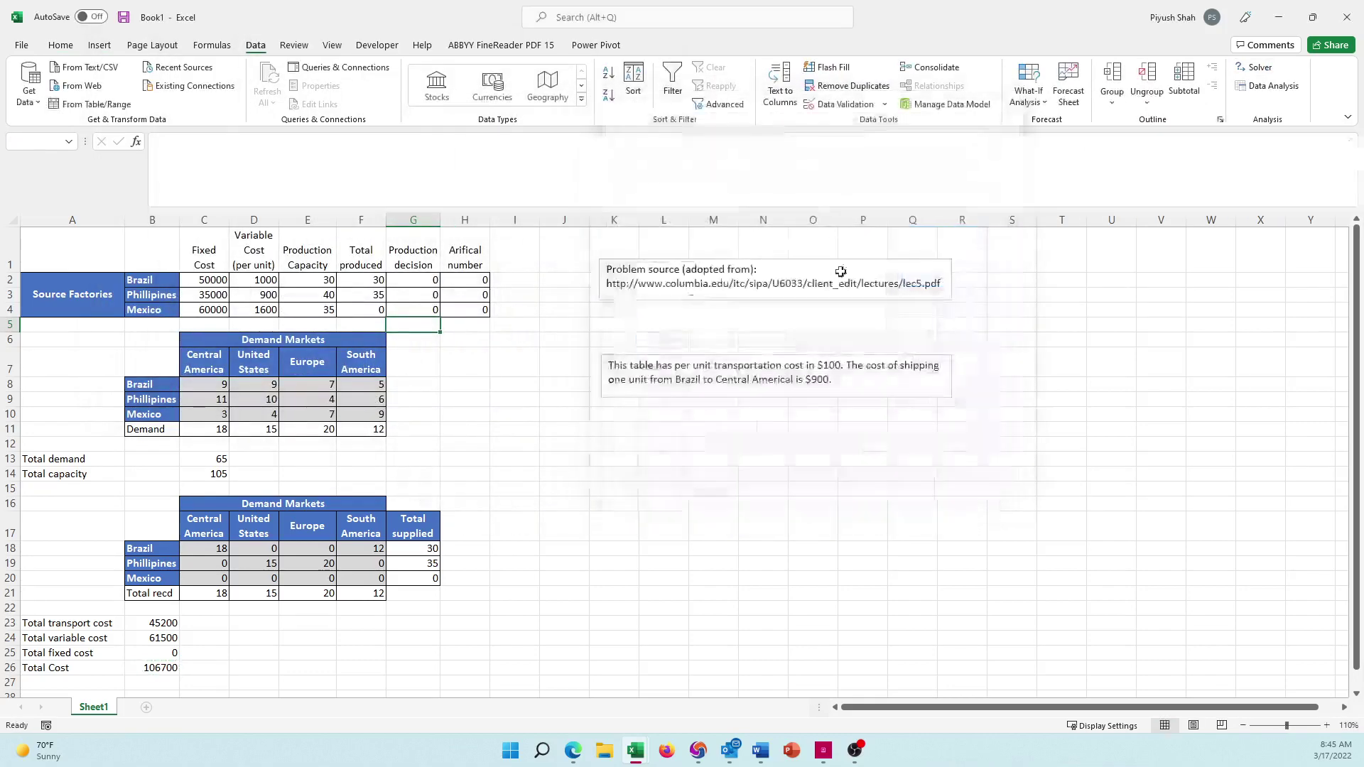
left_click(372, 275)
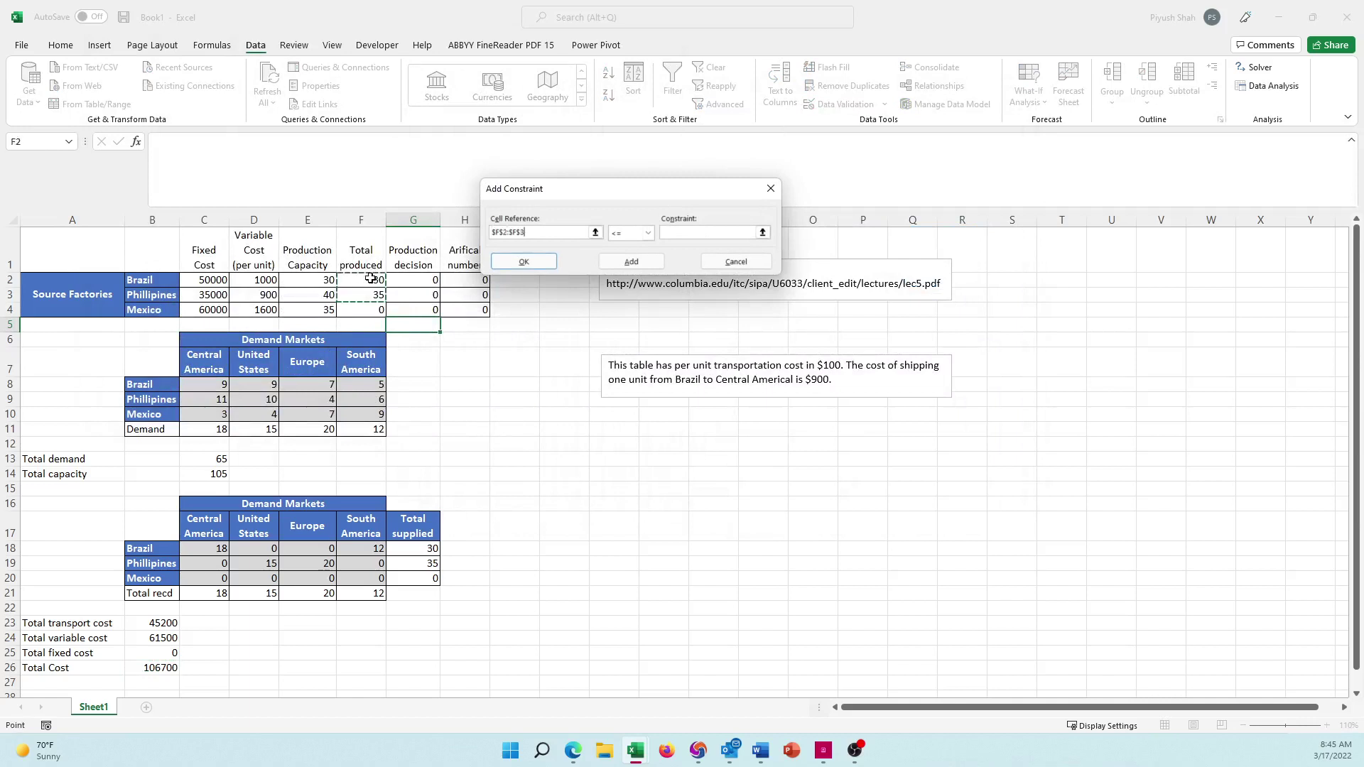
left_click_drag(370, 279, 371, 309)
left_click(702, 230)
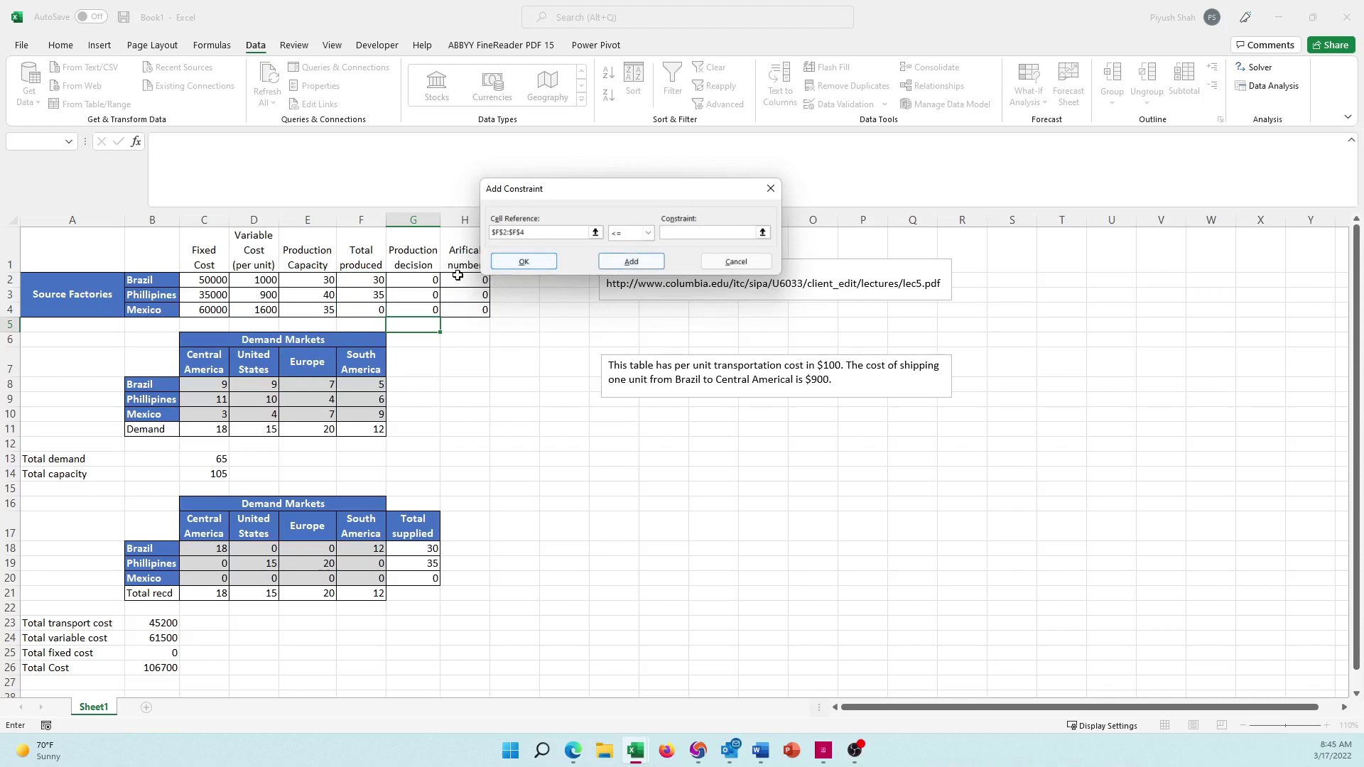
left_click(457, 275)
key("shift+Down")
key("shift+Down")
left_click(523, 261)
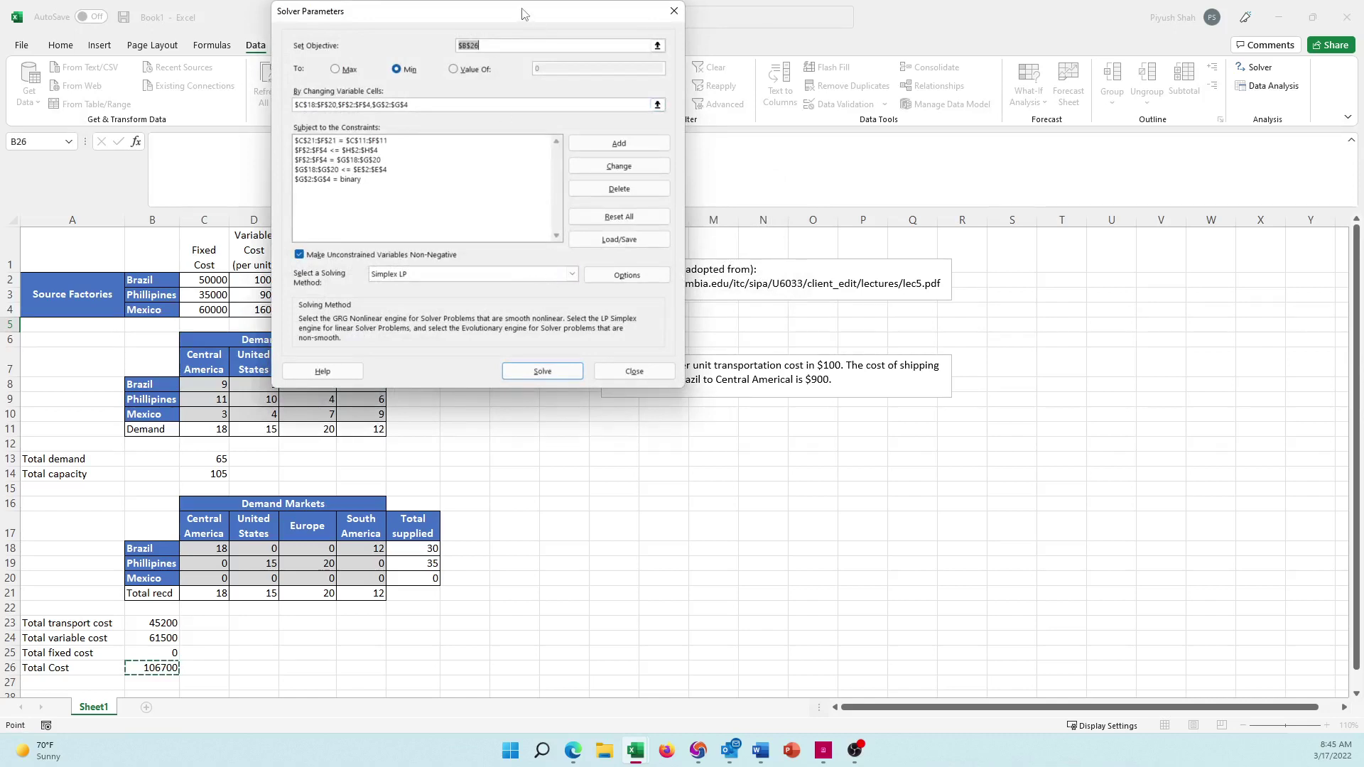
Run Solve to minimise total cost, opening Brazil (25) and Phillipines (40) at 191700
left_click_drag(523, 14, 936, 64)
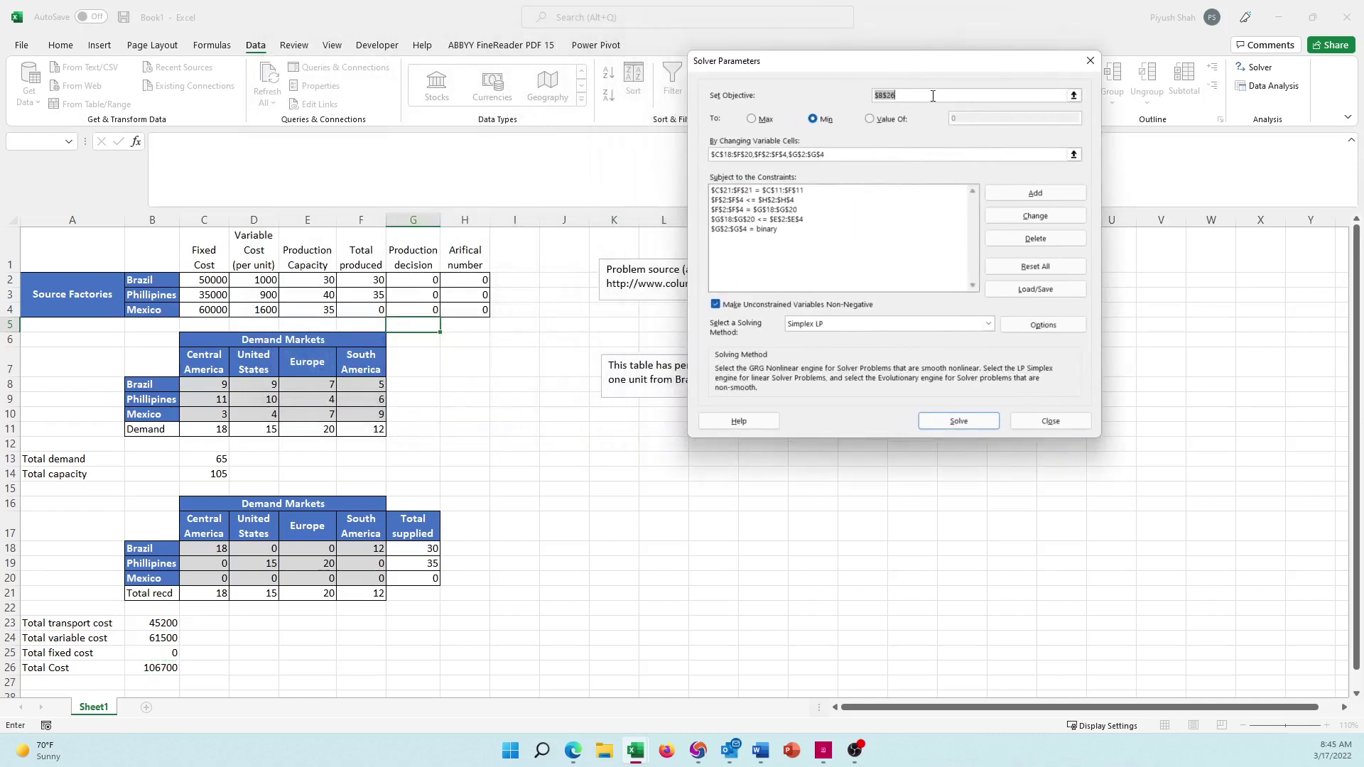
left_click(958, 422)
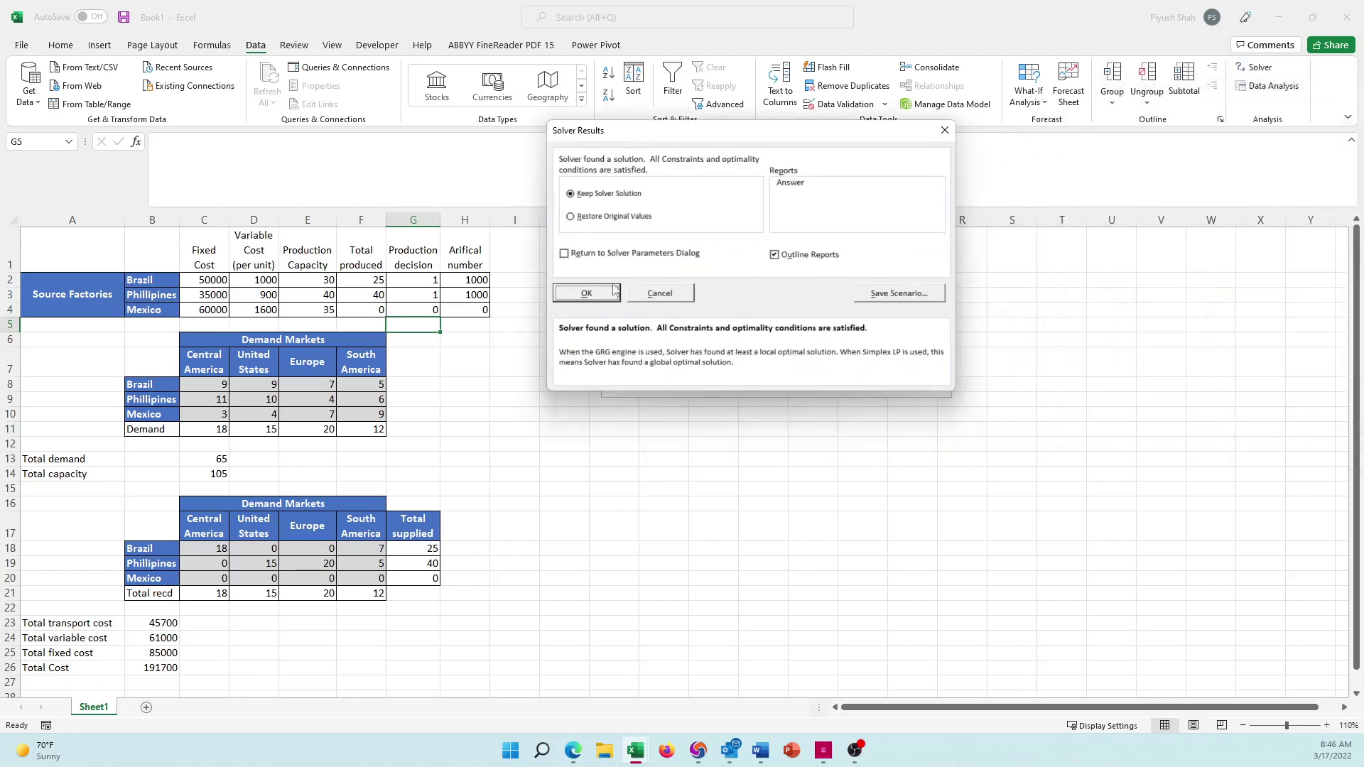
left_click(588, 293)
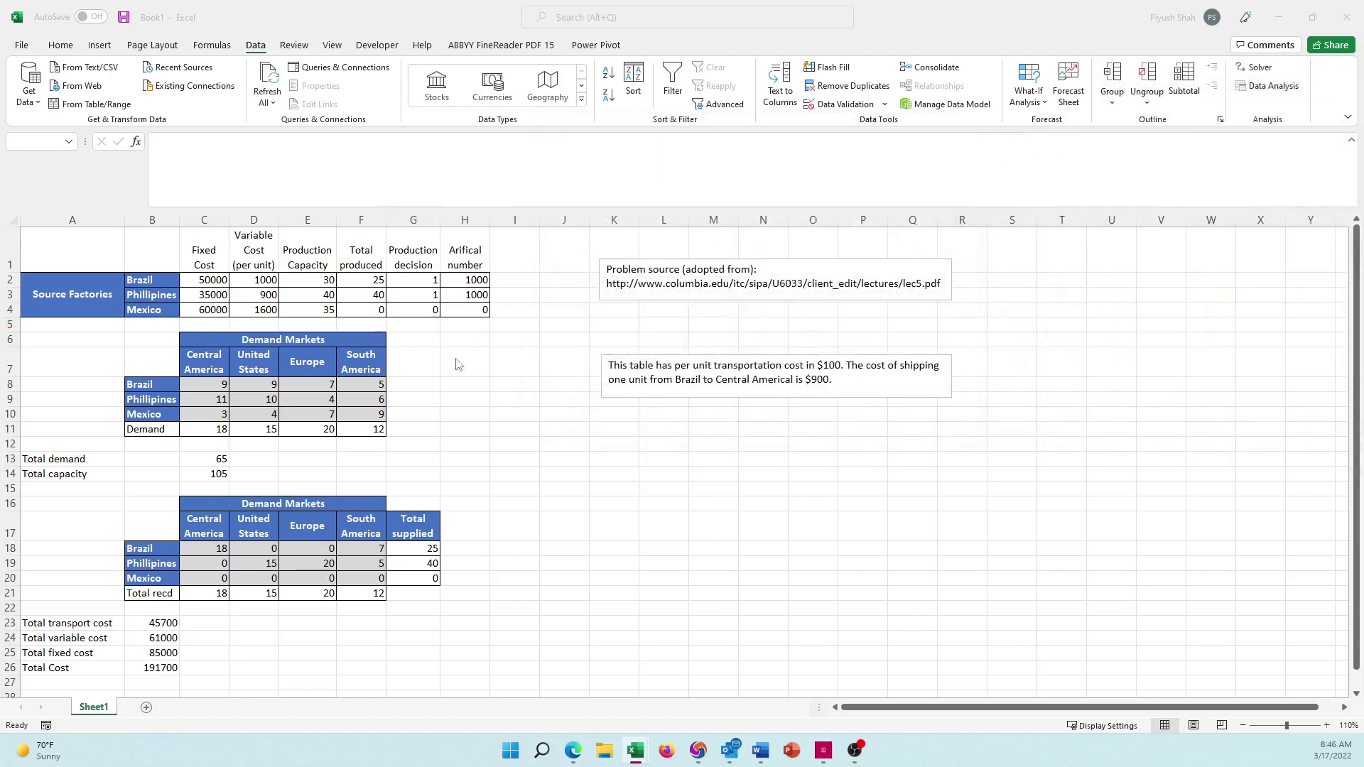
left_click(415, 280)
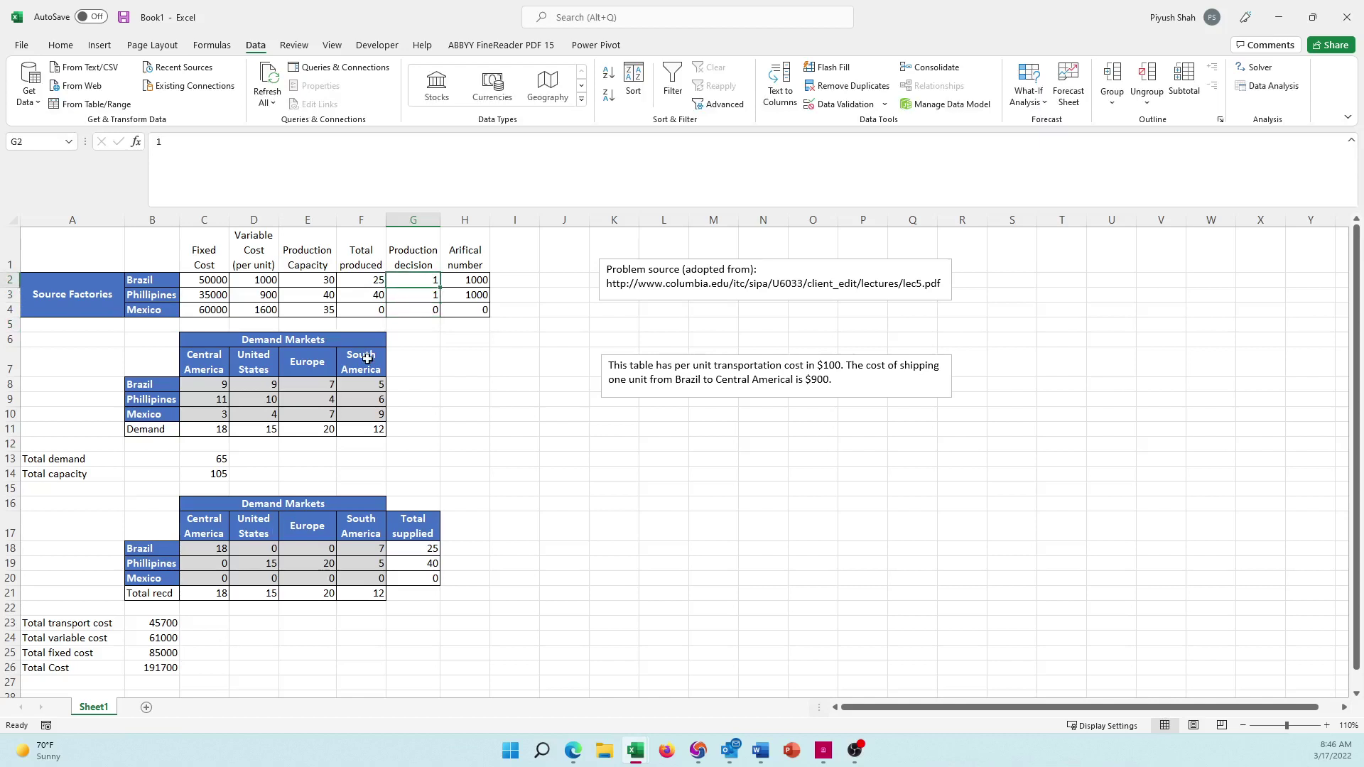
left_click(213, 280)
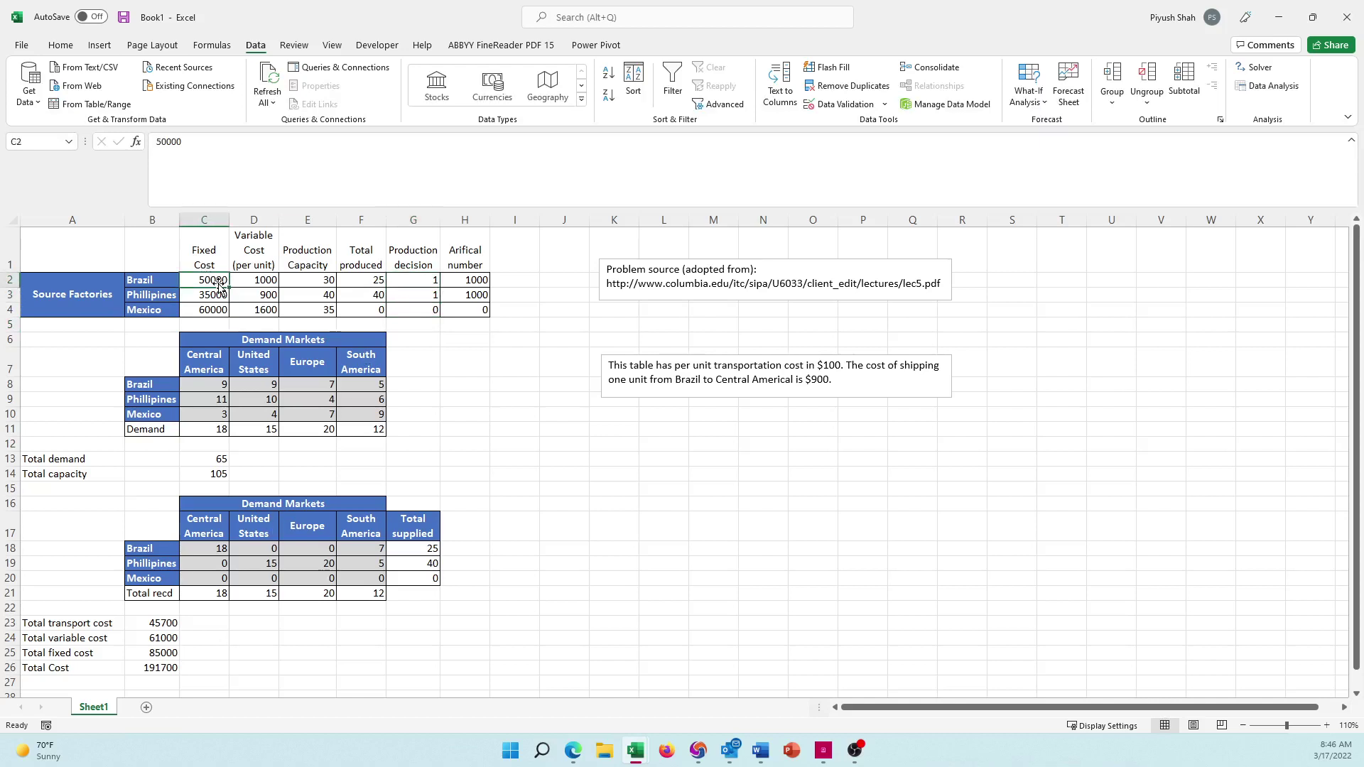
left_click(138, 654)
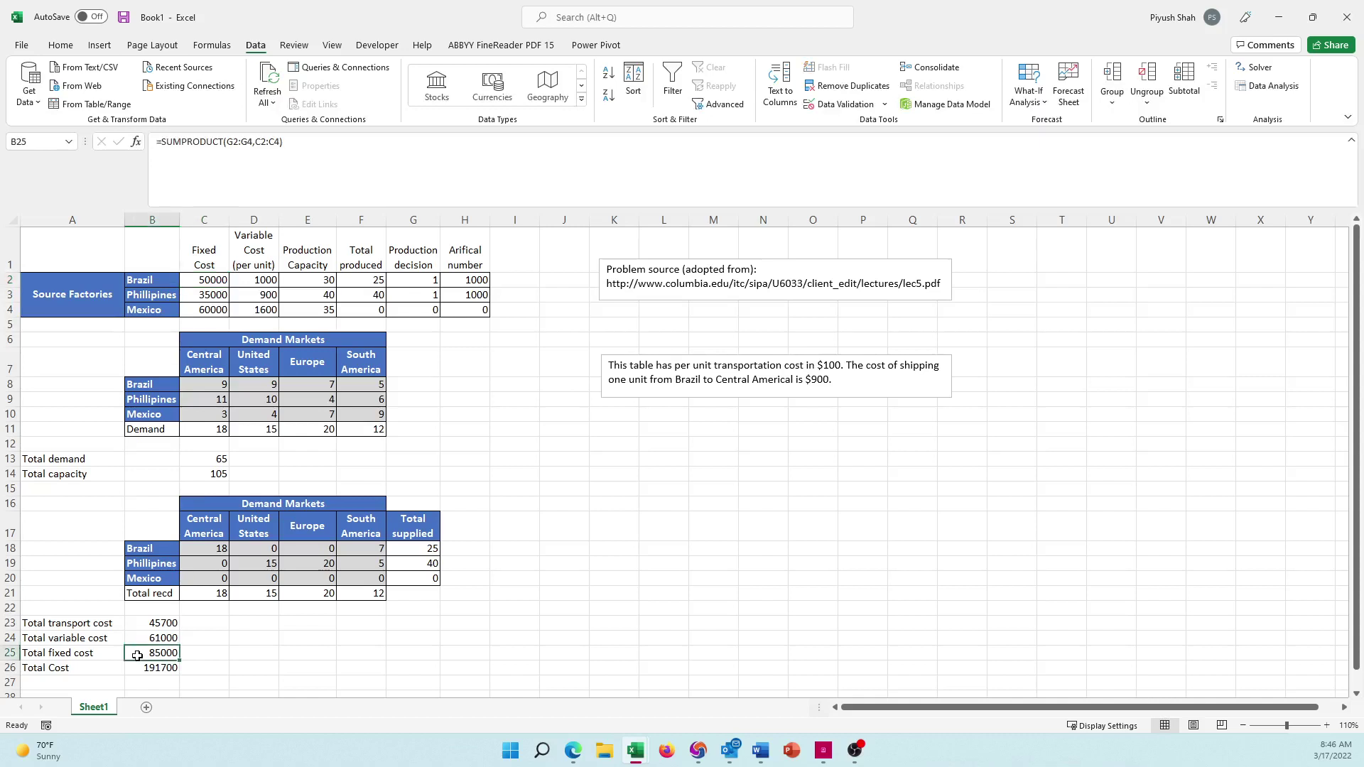
key("Down")
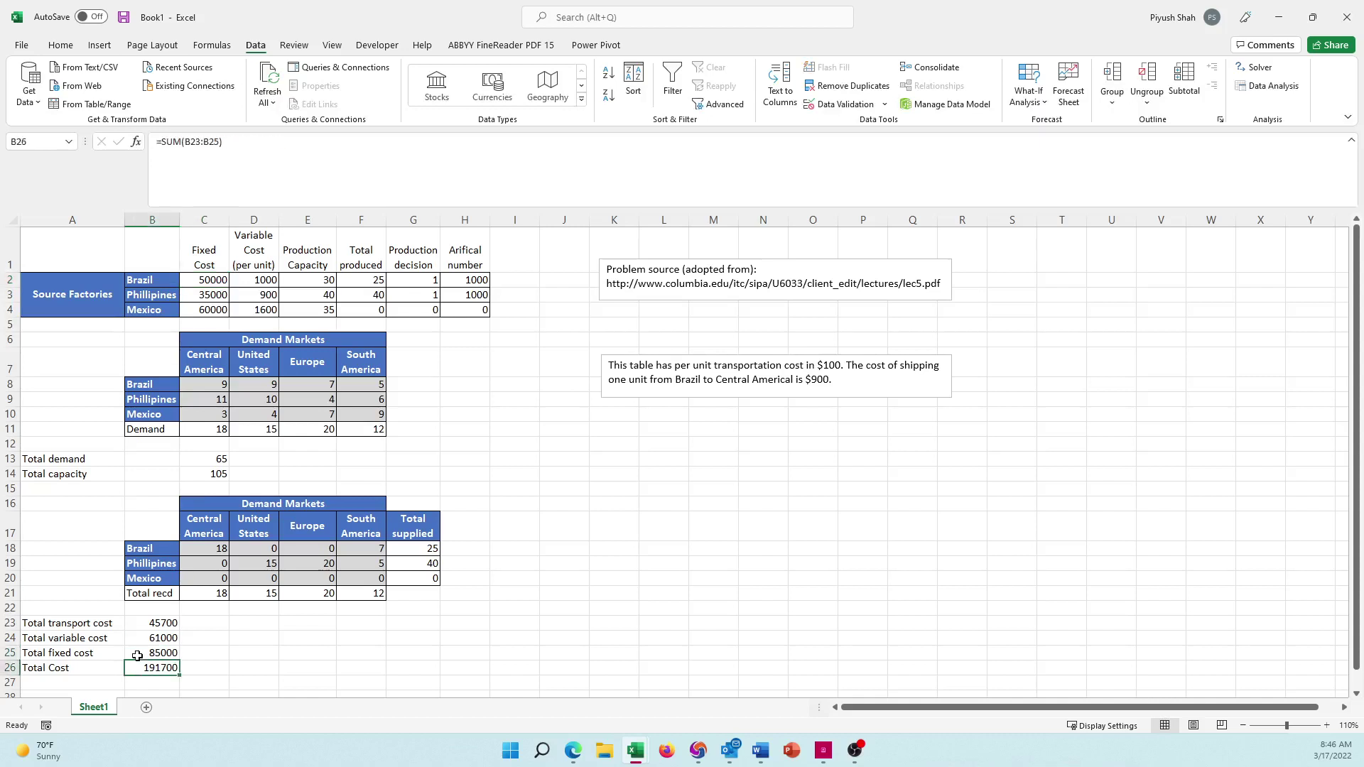